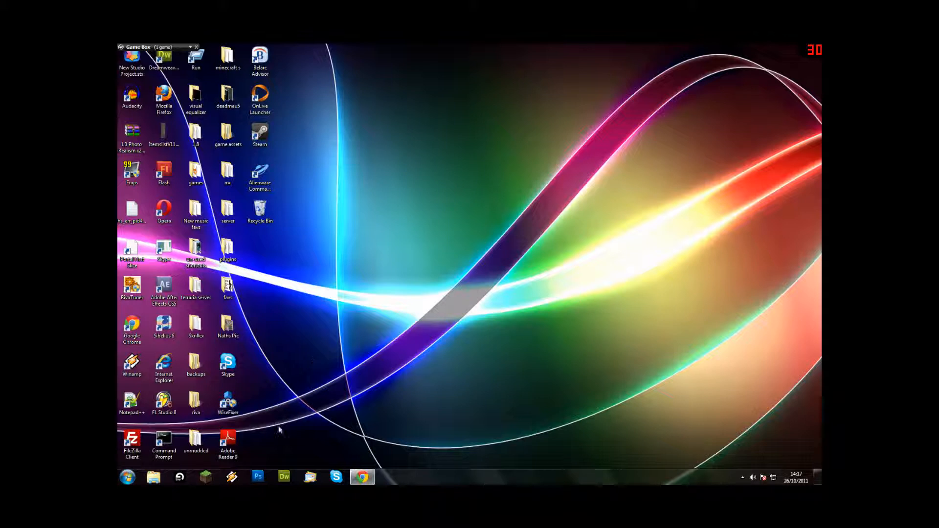
- Switch to the Photoshop window from the desktop
{"action": "left_click", "coordinate": [256, 479]}
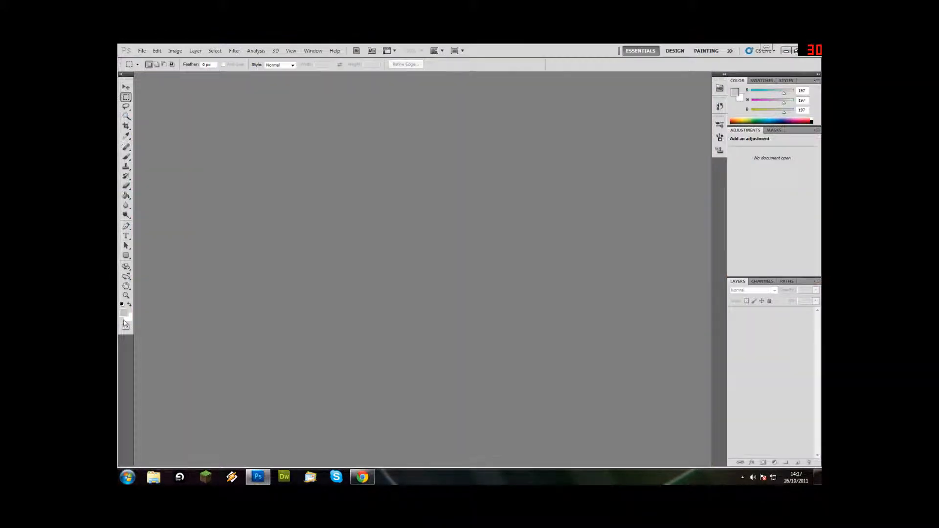
{"action": "left_click", "coordinate": [142, 51]}
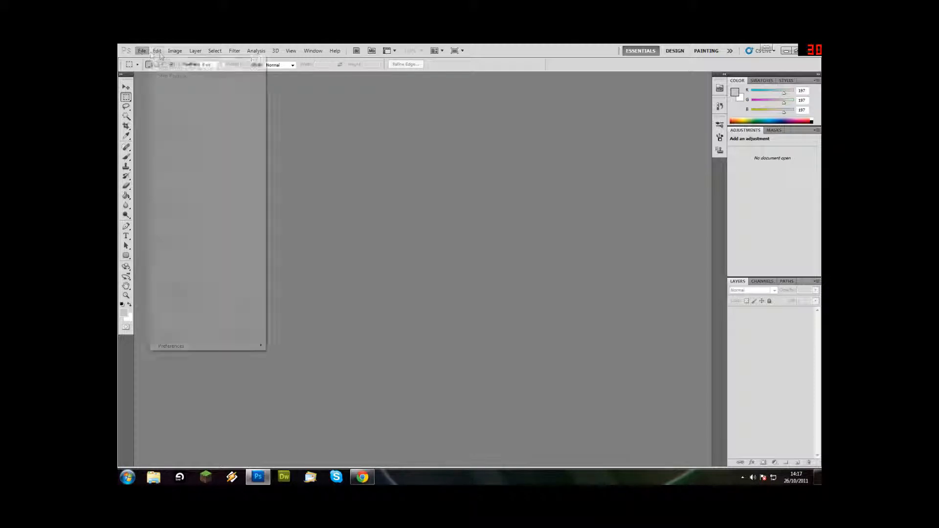
{"action": "mouse_move", "coordinate": [184, 55]}
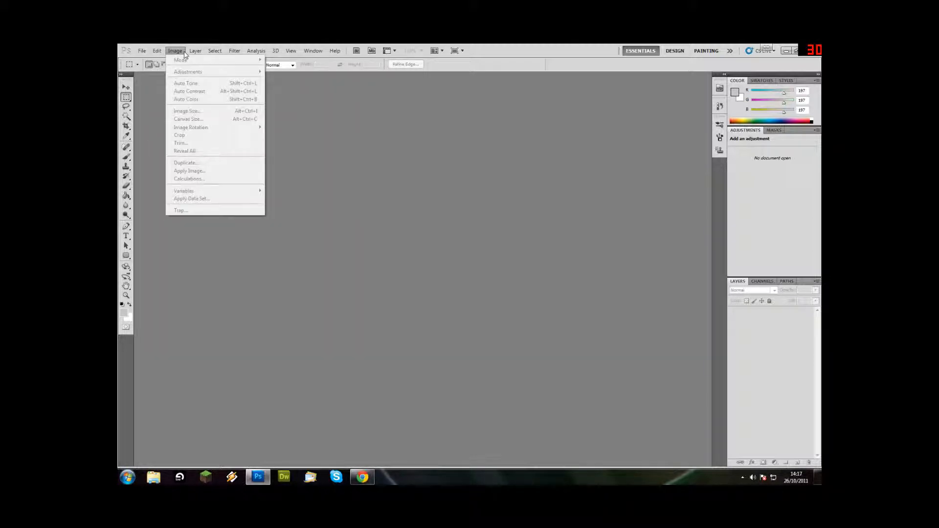
{"action": "mouse_move", "coordinate": [215, 52]}
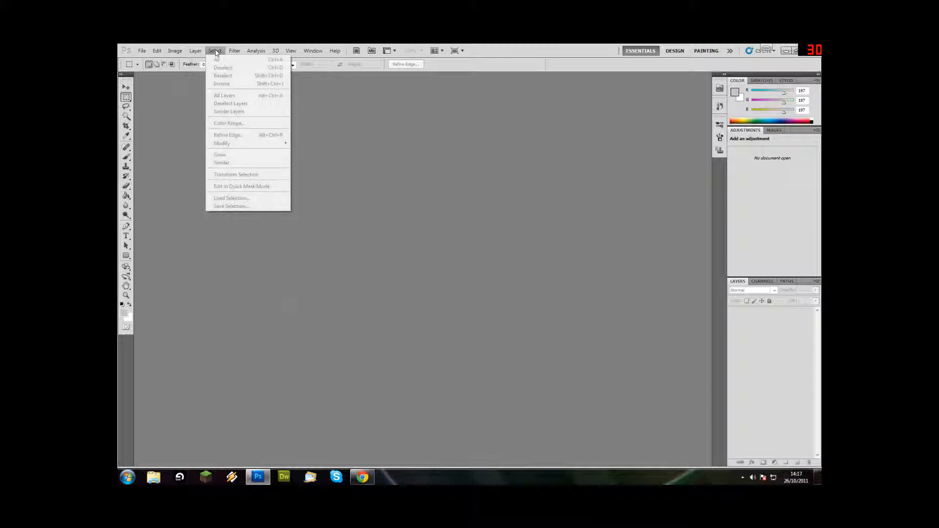
{"action": "left_click", "coordinate": [175, 128]}
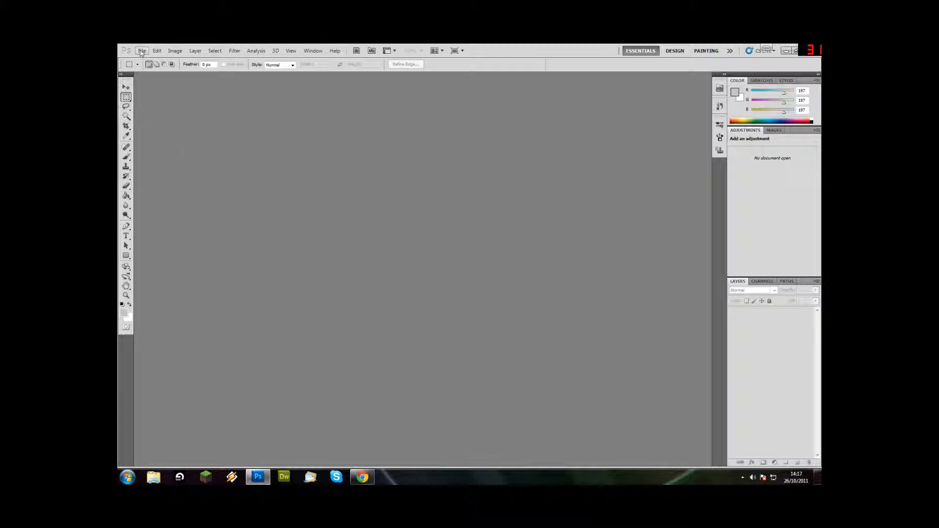
{"action": "left_click", "coordinate": [142, 52]}
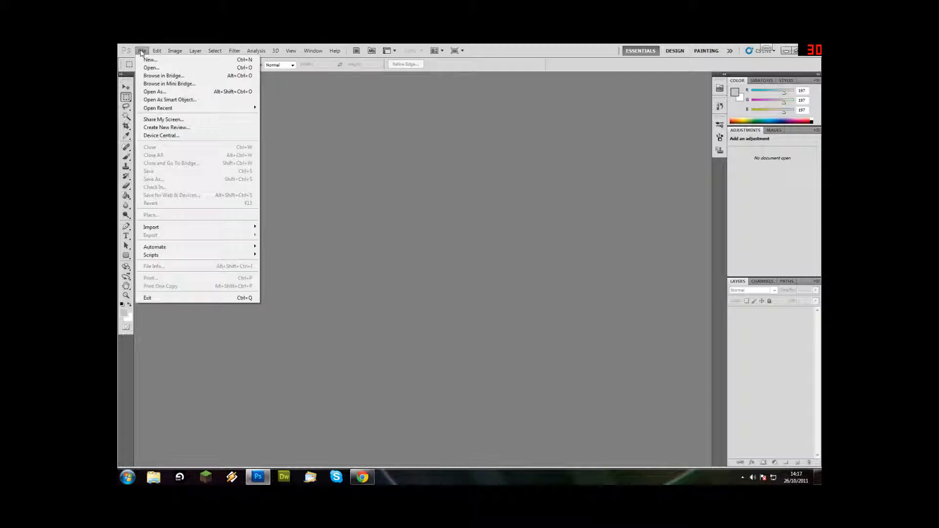
{"action": "left_click", "coordinate": [505, 183]}
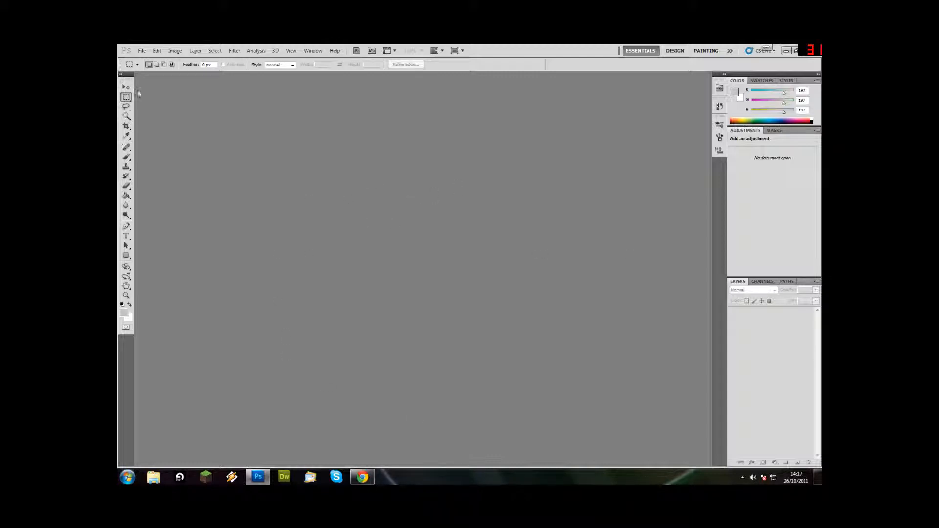
- Start a new document and choose pixels as the unit for its width
{"action": "left_click", "coordinate": [143, 52]}
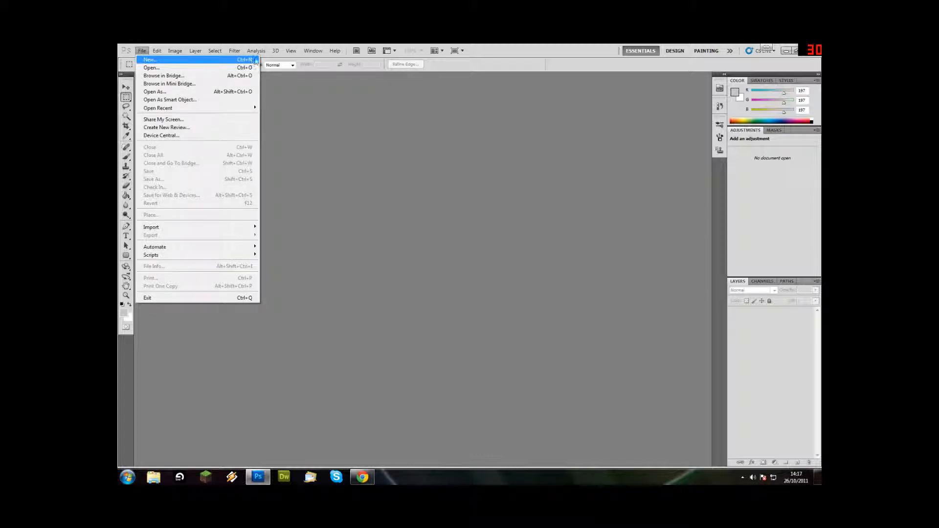
{"action": "left_click", "coordinate": [167, 61]}
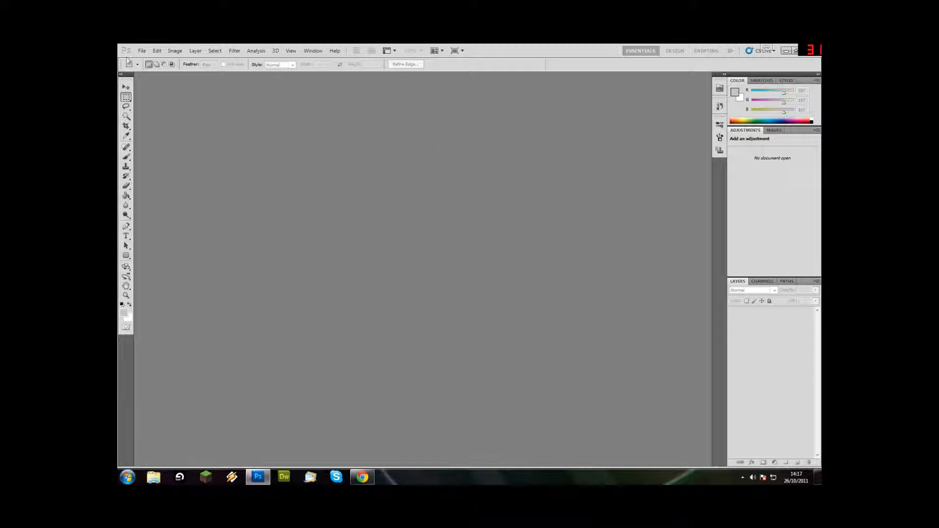
{"action": "left_click", "coordinate": [142, 51]}
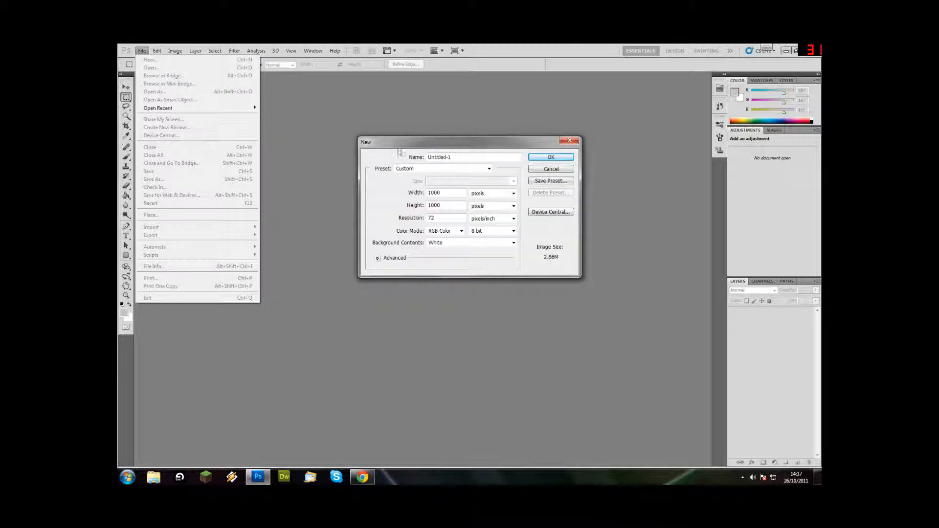
{"action": "left_click", "coordinate": [397, 156]}
{"action": "left_click", "coordinate": [441, 193]}
{"action": "left_click", "coordinate": [489, 193]}
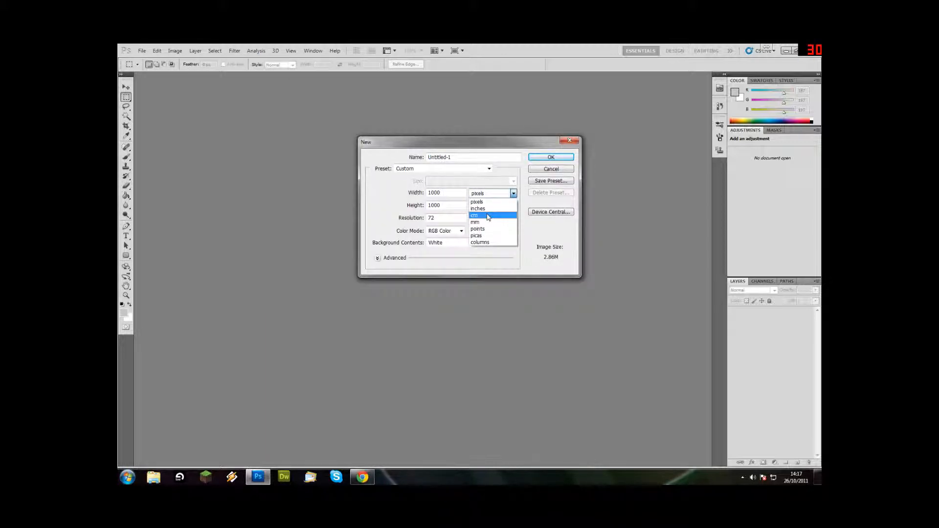
{"action": "left_click", "coordinate": [483, 194]}
{"action": "left_click", "coordinate": [482, 194]}
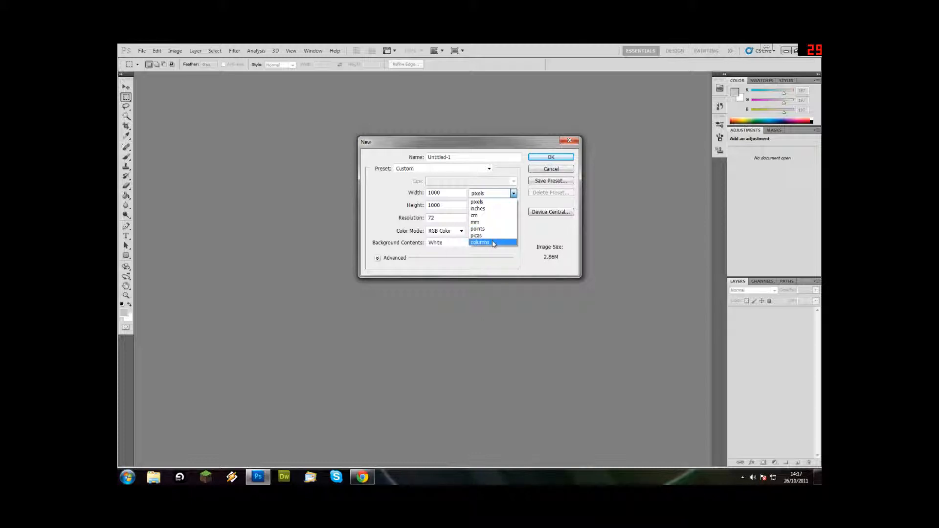
{"action": "left_click", "coordinate": [481, 202]}
{"action": "left_click", "coordinate": [491, 193]}
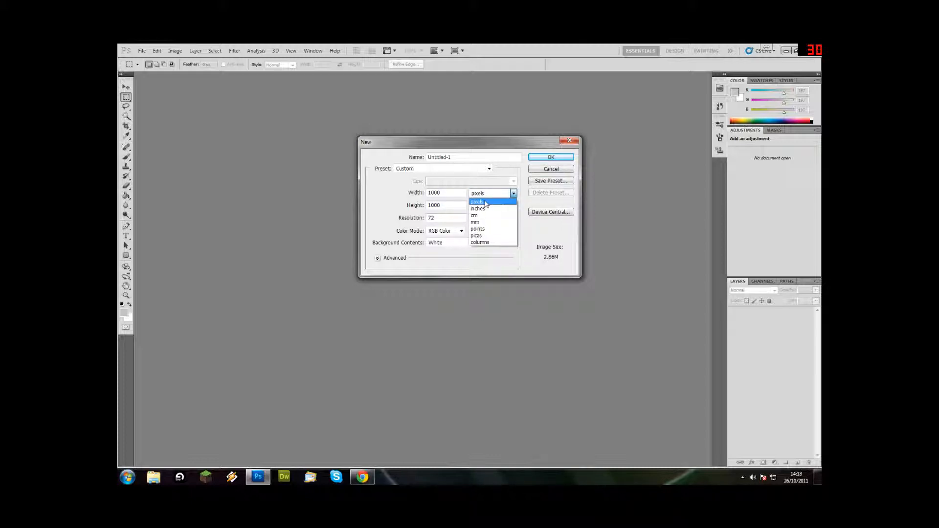
{"action": "left_click", "coordinate": [486, 202]}
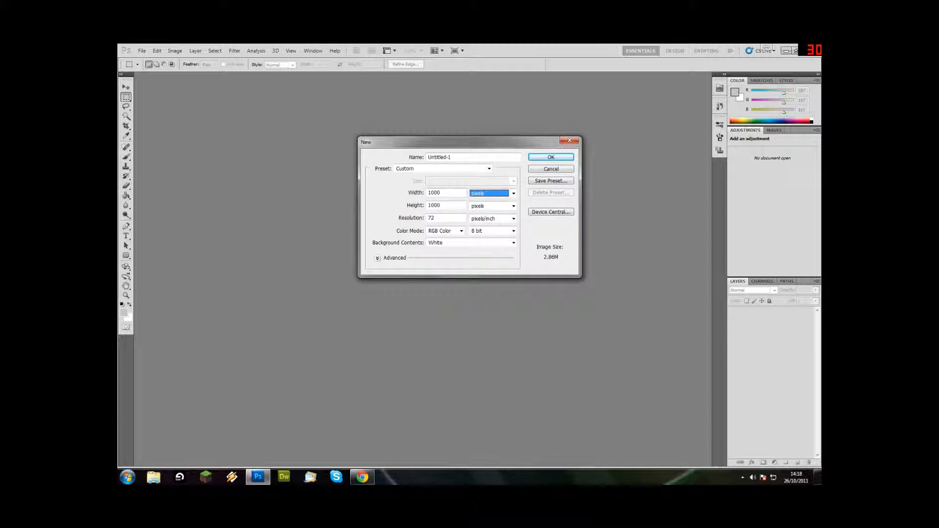
- Set the new document's width to 1920 and height to 1080 pixels, and create it
{"action": "double_click", "coordinate": [435, 192]}
{"action": "type", "text": "192"}
{"action": "key", "text": "Tab"}
{"action": "type", "text": "1080"}
{"action": "left_click", "coordinate": [540, 159]}
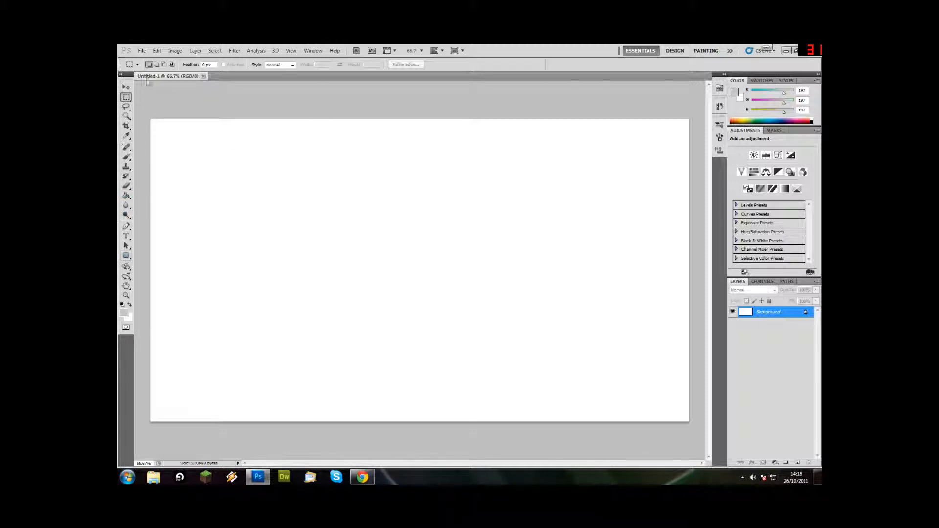
- Undock the toolbox, float it over the canvas, and dock it back in its original place
{"action": "left_click_drag", "start_coordinate": [122, 78], "coordinate": [315, 105]}
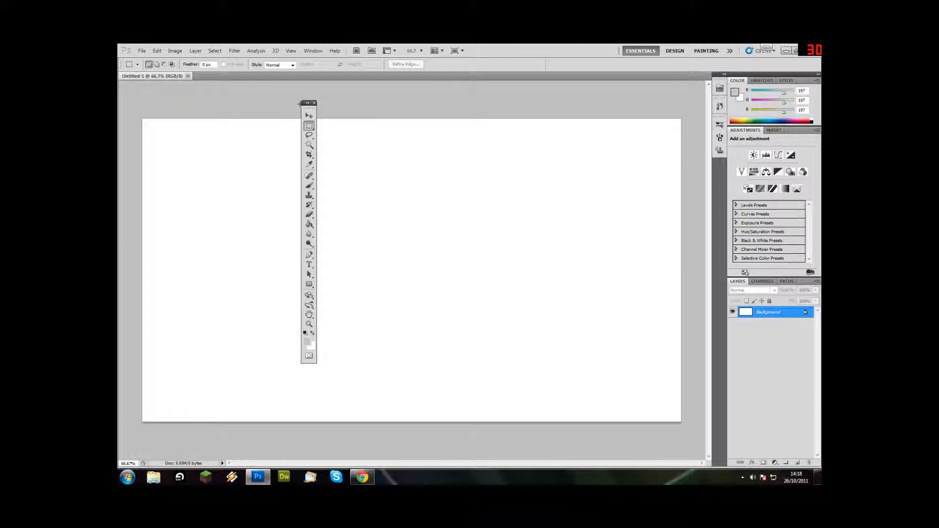
{"action": "left_click_drag", "start_coordinate": [307, 107], "coordinate": [120, 130]}
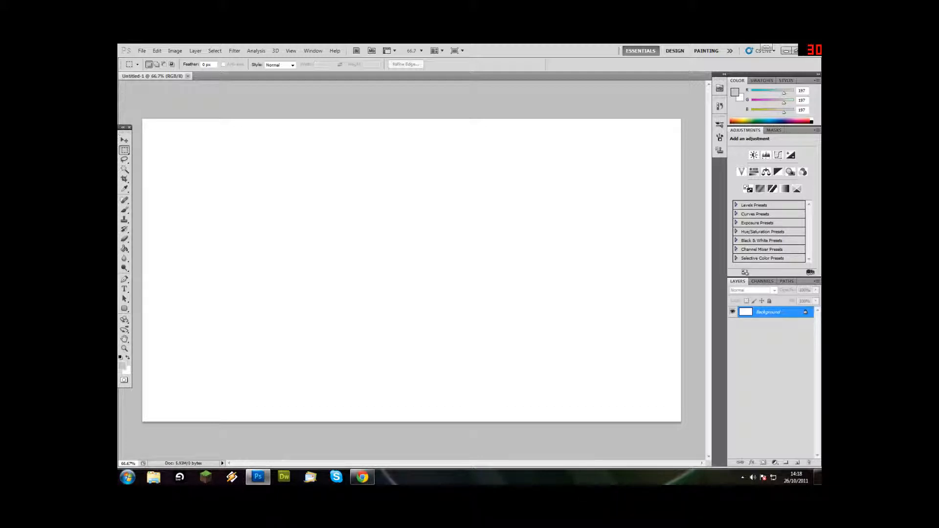
{"action": "left_click_drag", "start_coordinate": [123, 127], "coordinate": [123, 81]}
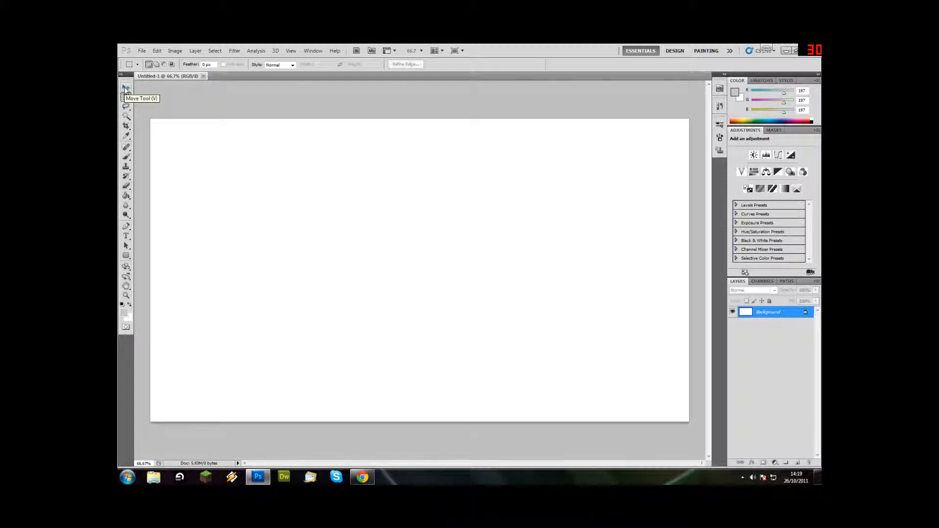
- Draw a light grey rounded rectangle with a 10 px corner radius near the middle of the canvas
{"action": "left_click", "coordinate": [125, 89]}
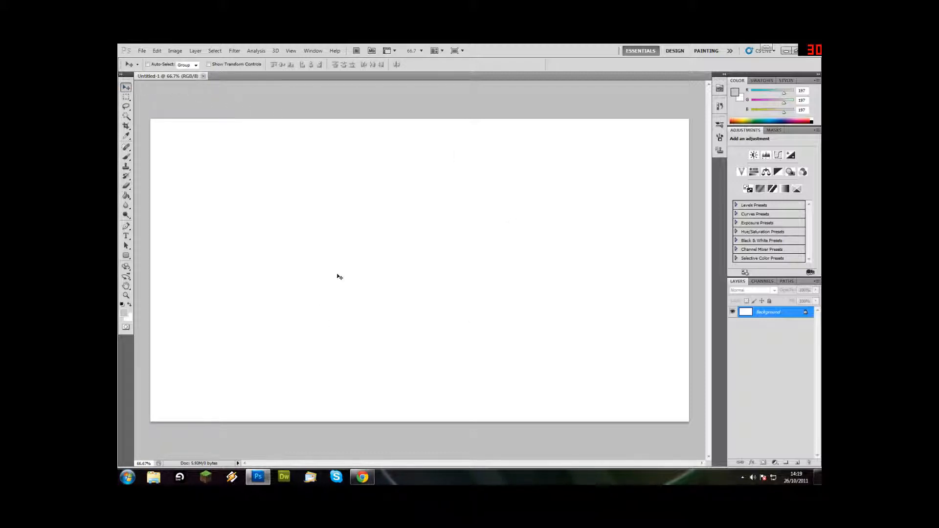
{"action": "left_click", "coordinate": [126, 255]}
{"action": "left_click_drag", "start_coordinate": [374, 219], "coordinate": [504, 333]}
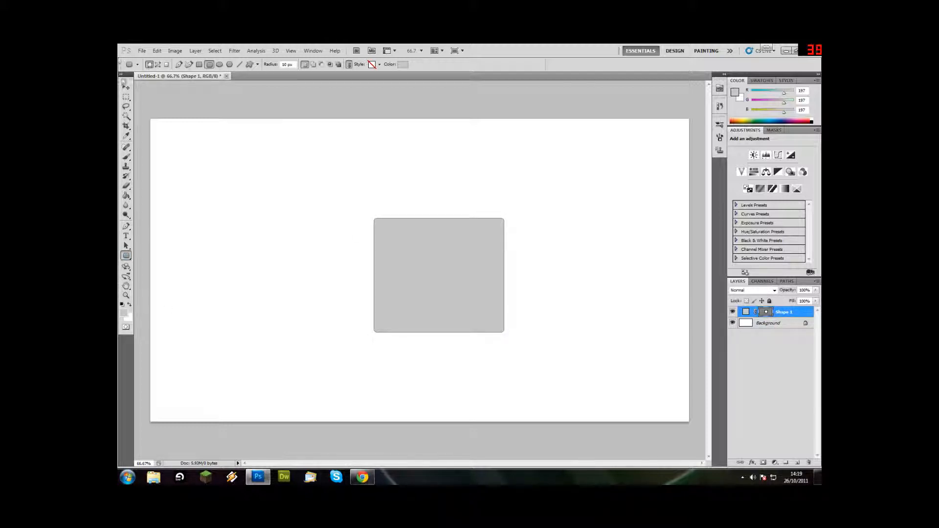
- Move the rounded rectangle slightly left of the canvas centre and show its transform controls
{"action": "left_click", "coordinate": [126, 87]}
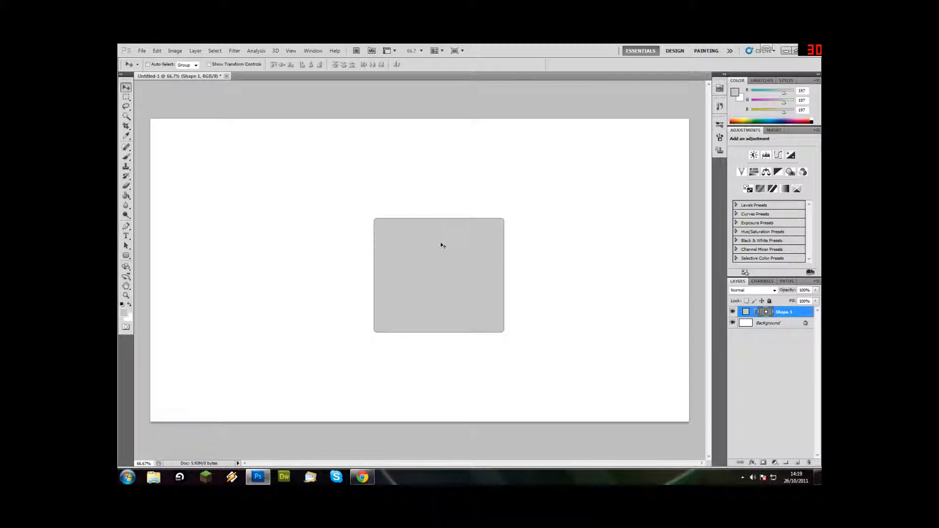
{"action": "left_click_drag", "start_coordinate": [445, 283], "coordinate": [495, 236]}
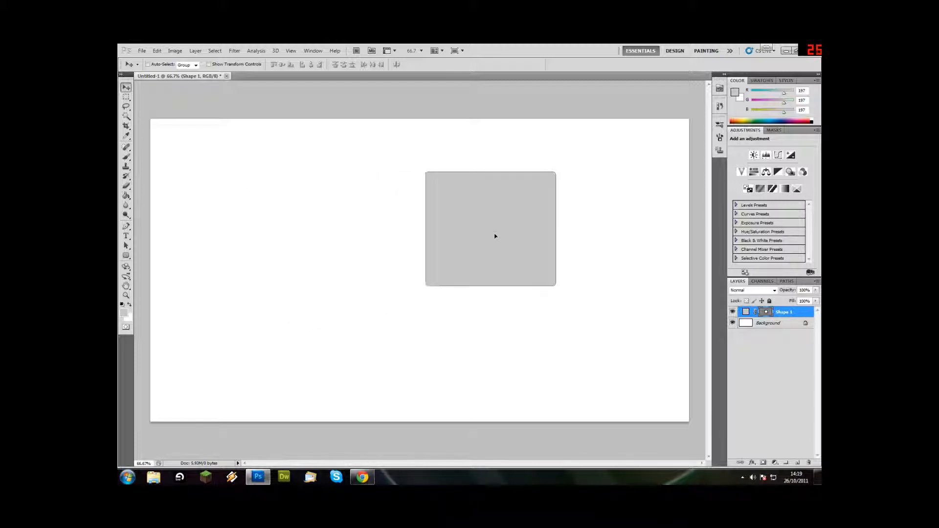
{"action": "left_click_drag", "start_coordinate": [471, 269], "coordinate": [397, 285]}
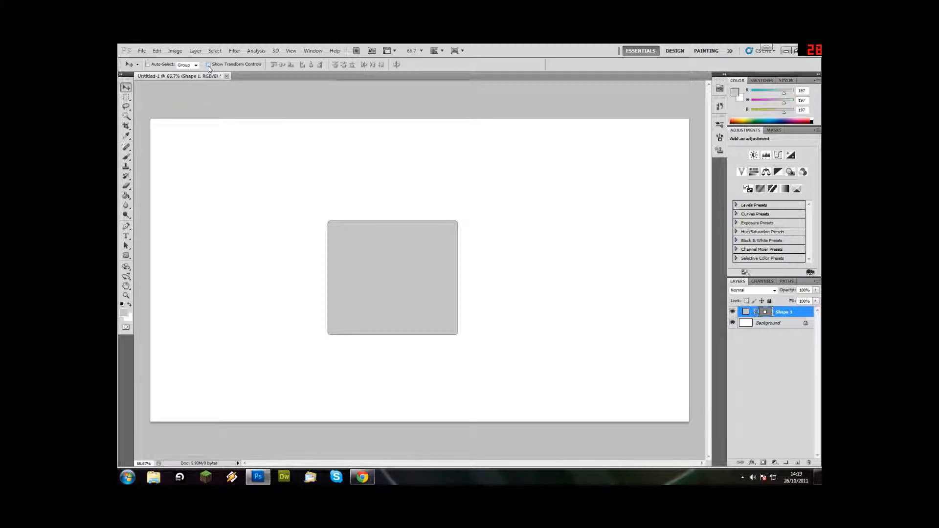
{"action": "left_click", "coordinate": [260, 65]}
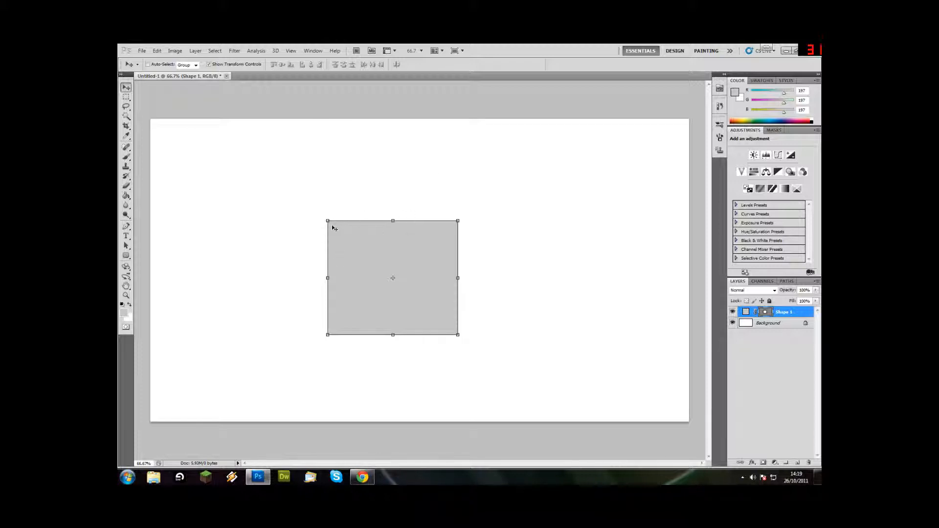
- Scale the rectangle to about 142% width and 144% height, tilt it slightly, and reposition it on the canvas
{"action": "left_click_drag", "start_coordinate": [326, 221], "coordinate": [272, 170]}
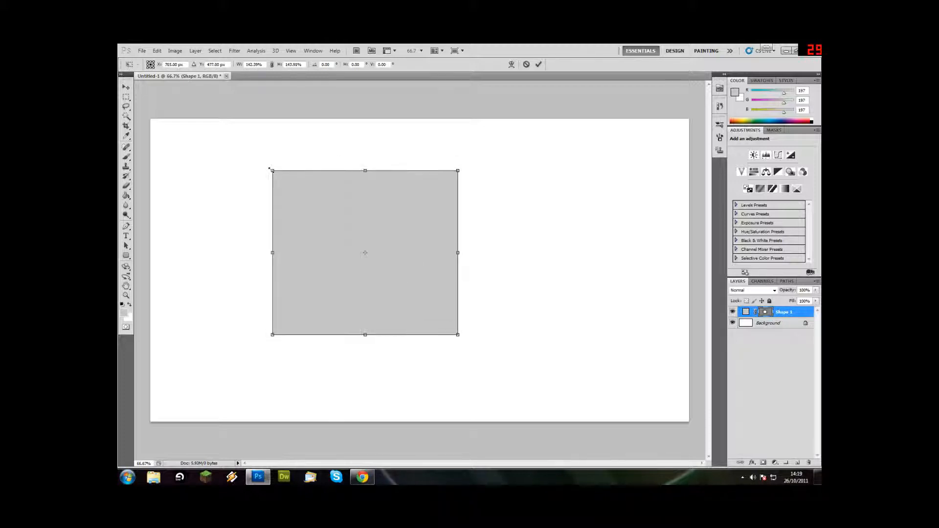
{"action": "left_click_drag", "start_coordinate": [398, 260], "coordinate": [306, 190]}
{"action": "mouse_move", "coordinate": [405, 363]}
{"action": "left_mouse_down"}
{"action": "mouse_move", "coordinate": [450, 327]}
{"action": "mouse_move", "coordinate": [469, 329]}
{"action": "mouse_move", "coordinate": [401, 354]}
{"action": "left_mouse_up"}
{"action": "left_click_drag", "start_coordinate": [307, 191], "coordinate": [467, 272]}
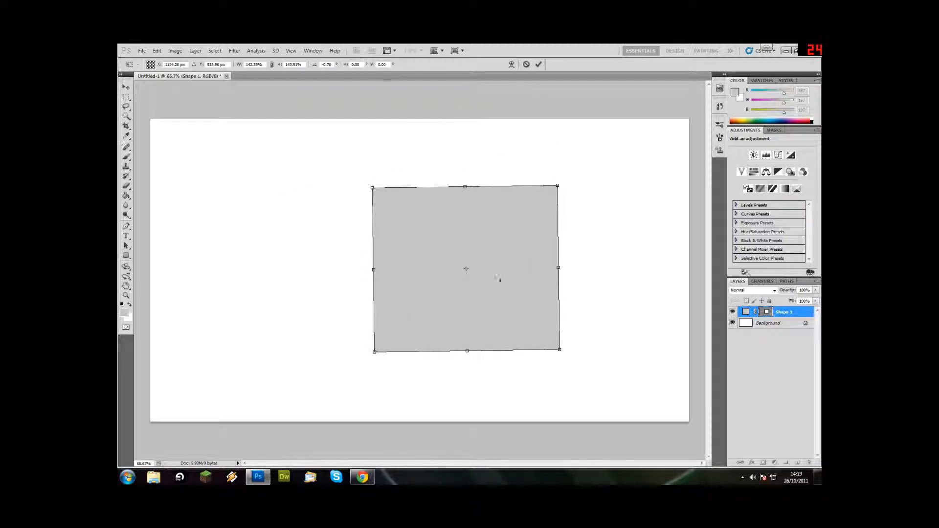
{"action": "left_click_drag", "start_coordinate": [445, 310], "coordinate": [381, 278]}
{"action": "left_click_drag", "start_coordinate": [443, 278], "coordinate": [443, 276]}
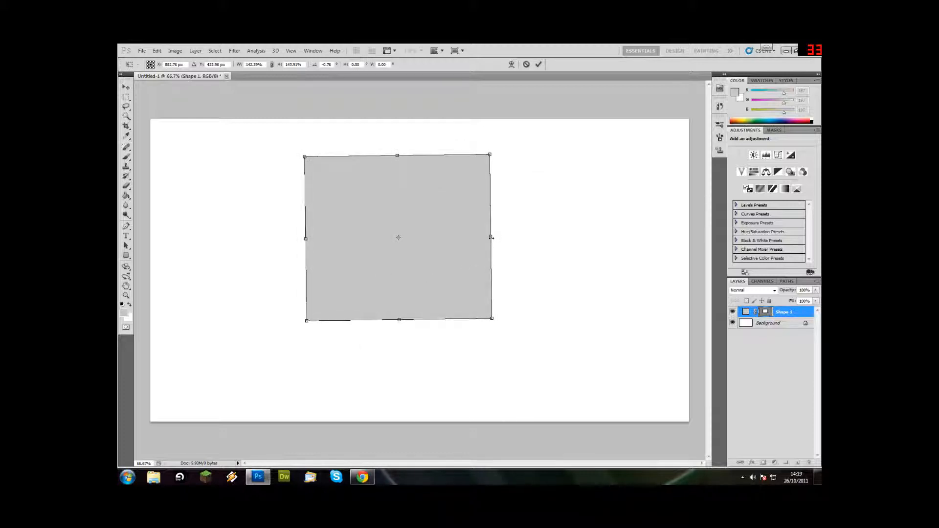
- Resize the rectangle to about 127% width and 130% height, rotate it to about 41 degrees, and cancel the transform
{"action": "mouse_move", "coordinate": [491, 237]}
{"action": "left_mouse_down"}
{"action": "mouse_move", "coordinate": [574, 235]}
{"action": "mouse_move", "coordinate": [445, 237]}
{"action": "mouse_move", "coordinate": [474, 236]}
{"action": "left_mouse_up"}
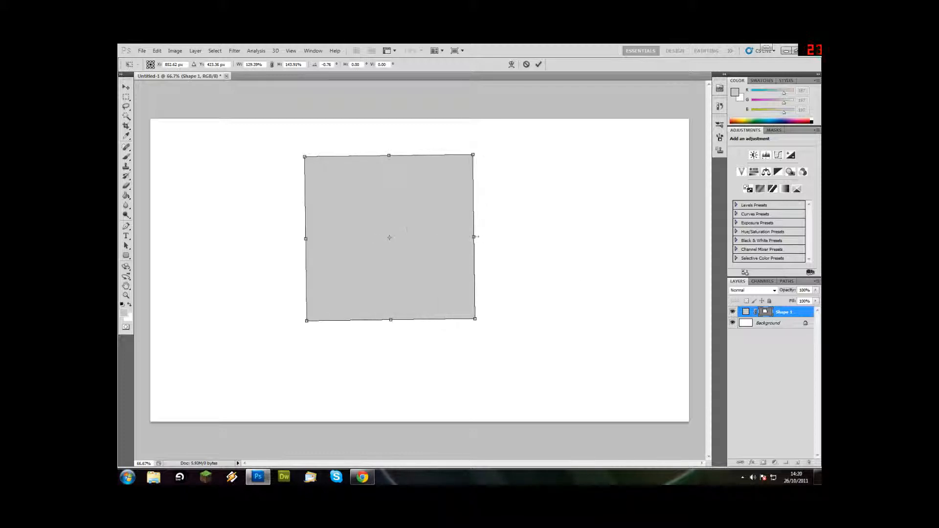
{"action": "left_click_drag", "start_coordinate": [387, 158], "coordinate": [490, 292]}
{"action": "left_click_drag", "start_coordinate": [519, 255], "coordinate": [470, 170]}
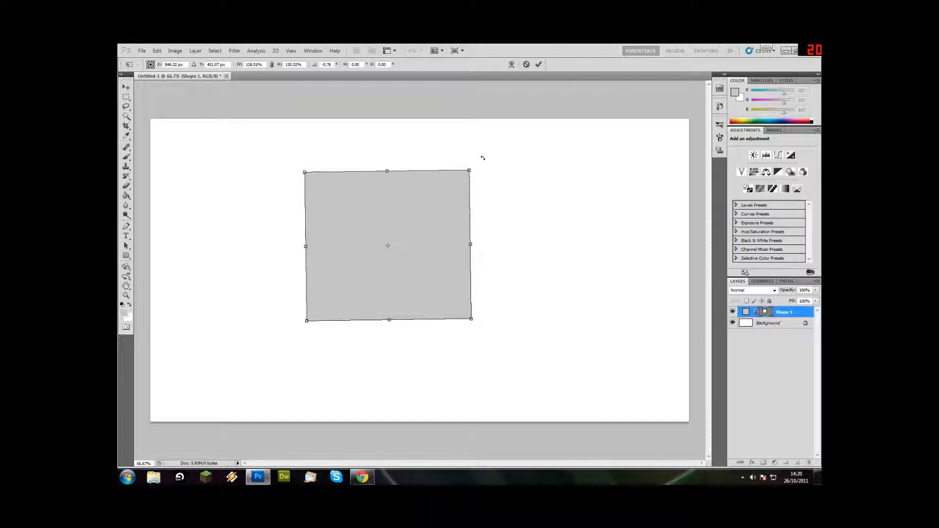
{"action": "left_click_drag", "start_coordinate": [484, 160], "coordinate": [489, 260]}
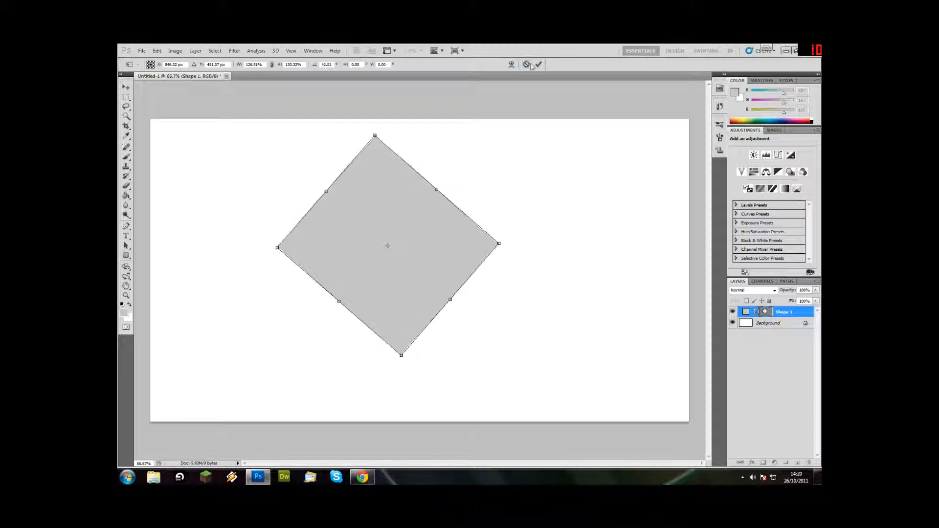
{"action": "left_click", "coordinate": [538, 64]}
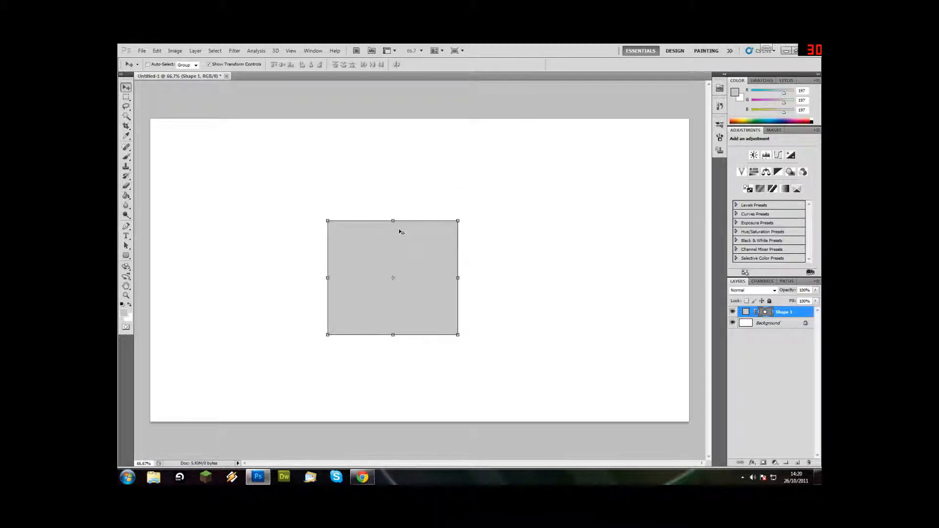
- Begin transforming the rectangle again and set its width to 50%
{"action": "left_click", "coordinate": [328, 220]}
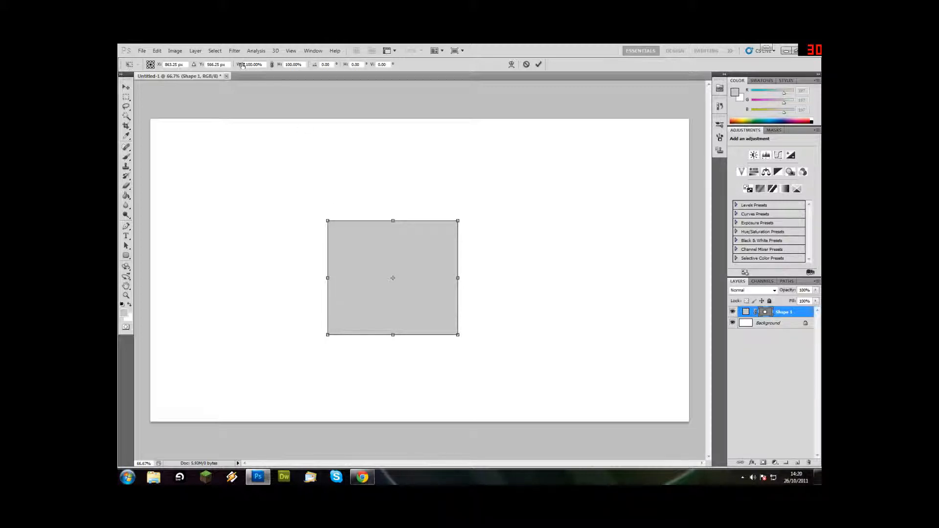
{"action": "left_click_drag", "start_coordinate": [245, 65], "coordinate": [386, 63]}
{"action": "key", "text": "Tab"}
{"action": "left_click", "coordinate": [205, 64]}
{"action": "left_click", "coordinate": [179, 64]}
{"action": "left_click", "coordinate": [246, 64]}
{"action": "left_click_drag", "start_coordinate": [251, 64], "coordinate": [238, 68]}
{"action": "type", "text": "50"}
{"action": "key", "text": "Return"}
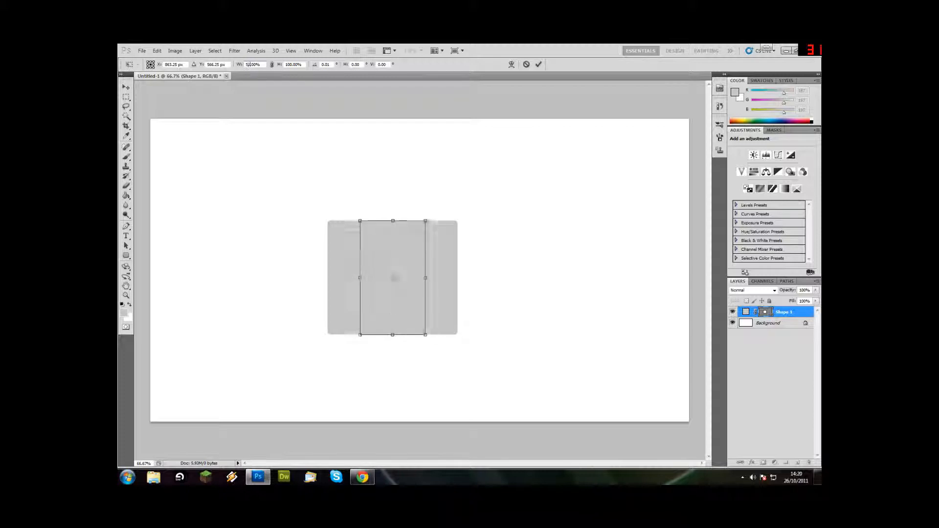
- Set the rectangle's transform width back to 100%
{"action": "key", "text": "BackSpace"}
{"action": "key", "text": "BackSpace"}
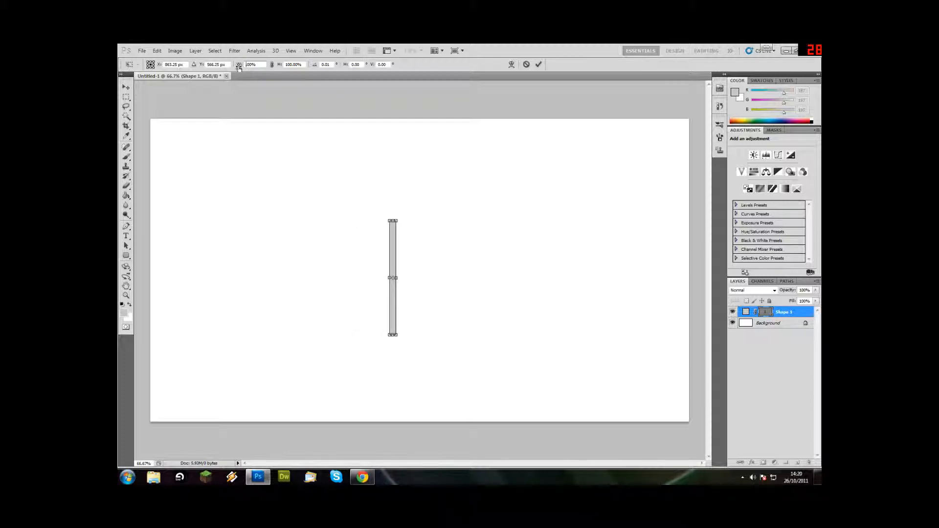
{"action": "type", "text": "100"}
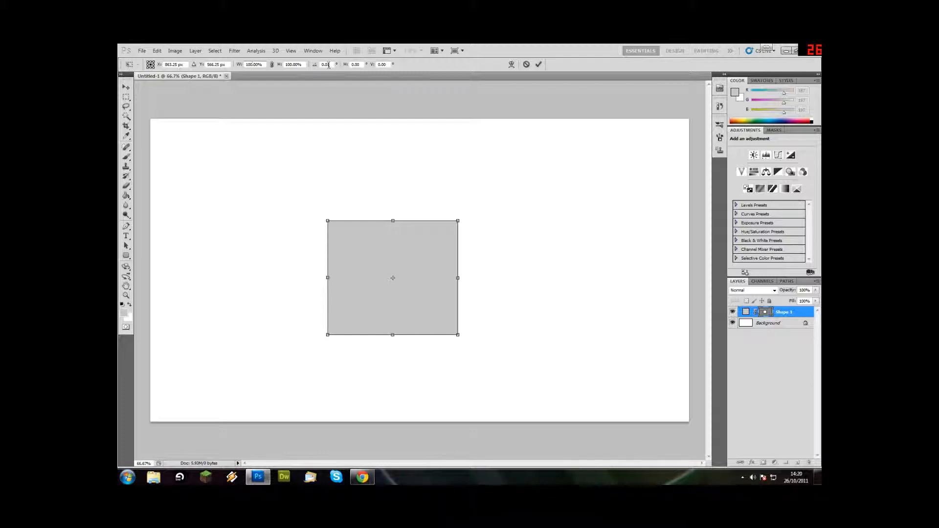
- Rotate the rectangle to 45 degrees, move it up slightly on the canvas, and apply the transform
{"action": "left_click_drag", "start_coordinate": [324, 64], "coordinate": [321, 65]}
{"action": "type", "text": "45"}
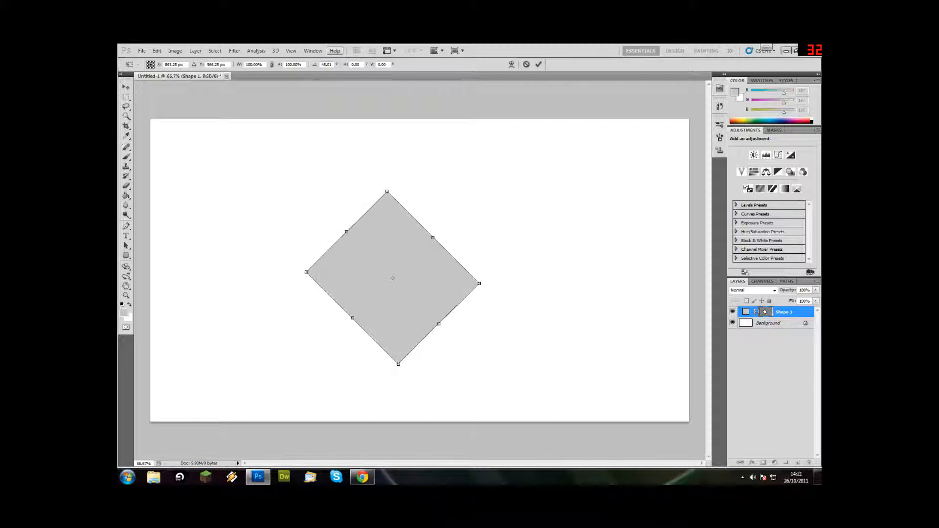
{"action": "key", "text": "BackSpace"}
{"action": "left_click_drag", "start_coordinate": [403, 300], "coordinate": [420, 257]}
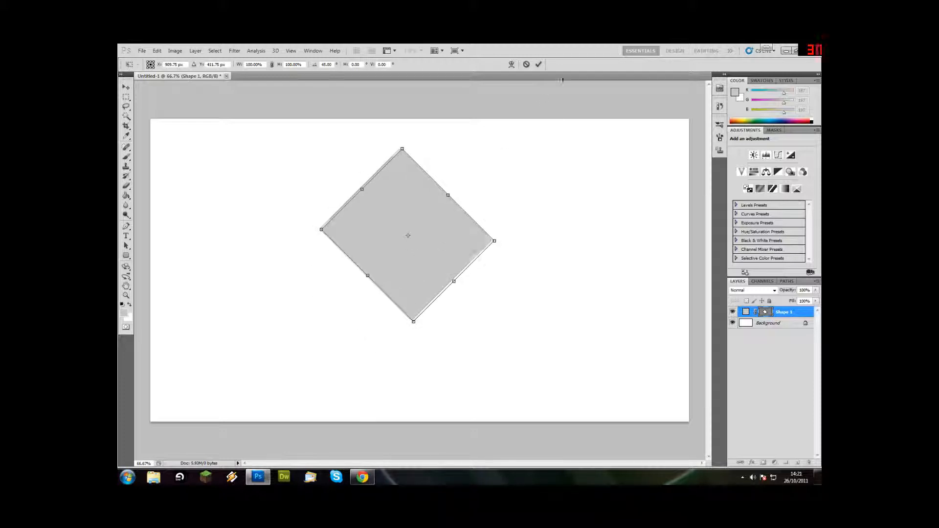
{"action": "left_click", "coordinate": [538, 65]}
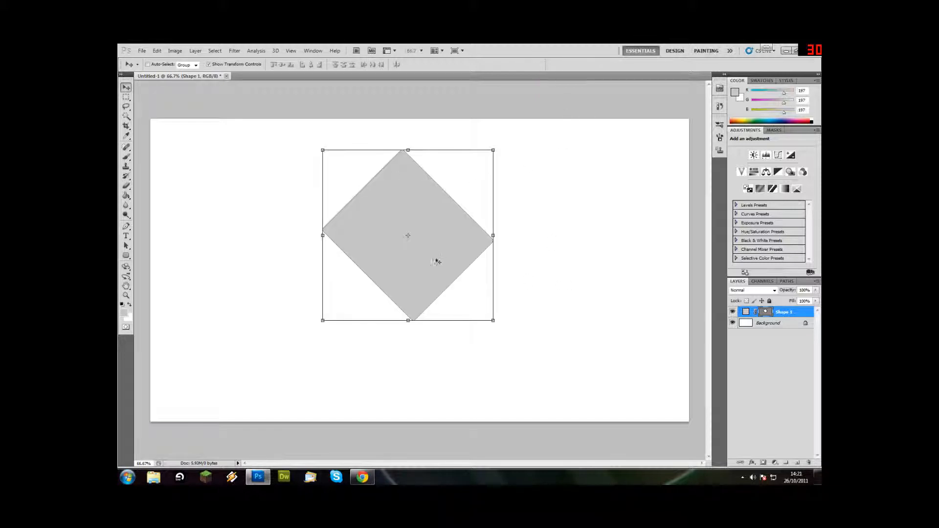
- Reposition the rotated shape near the canvas centre with the transform controls hidden
{"action": "left_click_drag", "start_coordinate": [411, 266], "coordinate": [436, 295]}
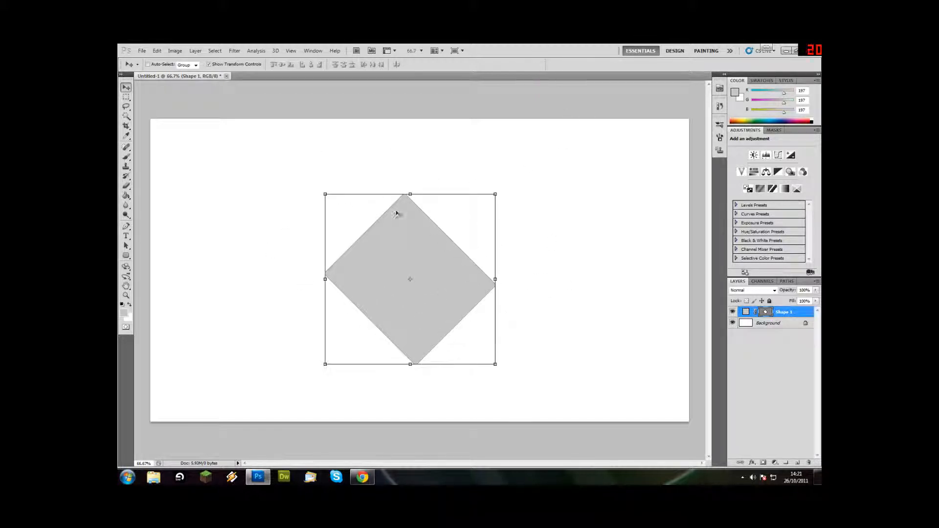
{"action": "left_click", "coordinate": [222, 64]}
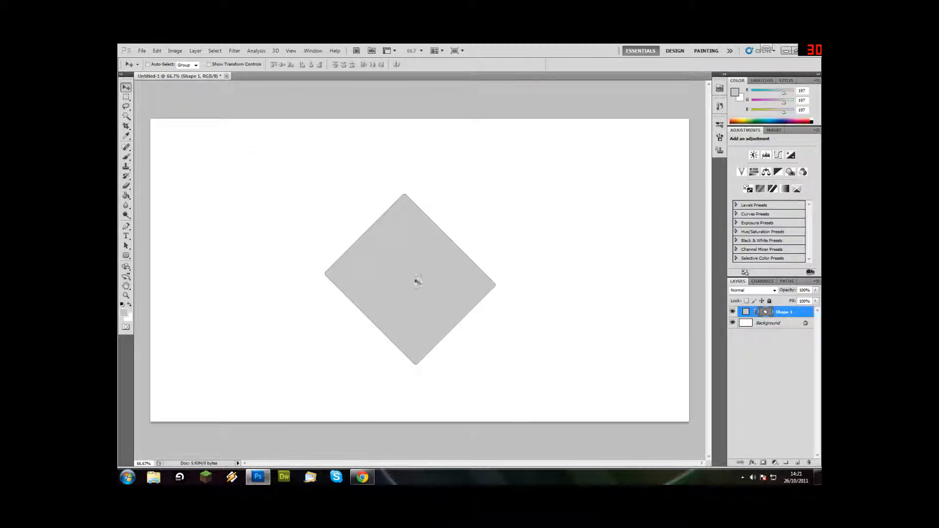
{"action": "left_click_drag", "start_coordinate": [413, 291], "coordinate": [429, 274]}
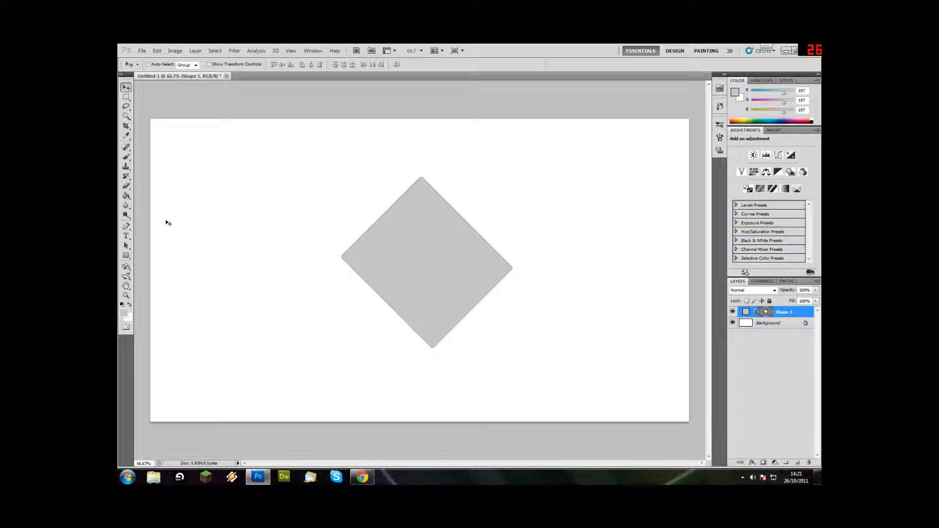
- Make a rectangular marquee selection over the left part of the rotated shape and deselect it
{"action": "left_click", "coordinate": [127, 97]}
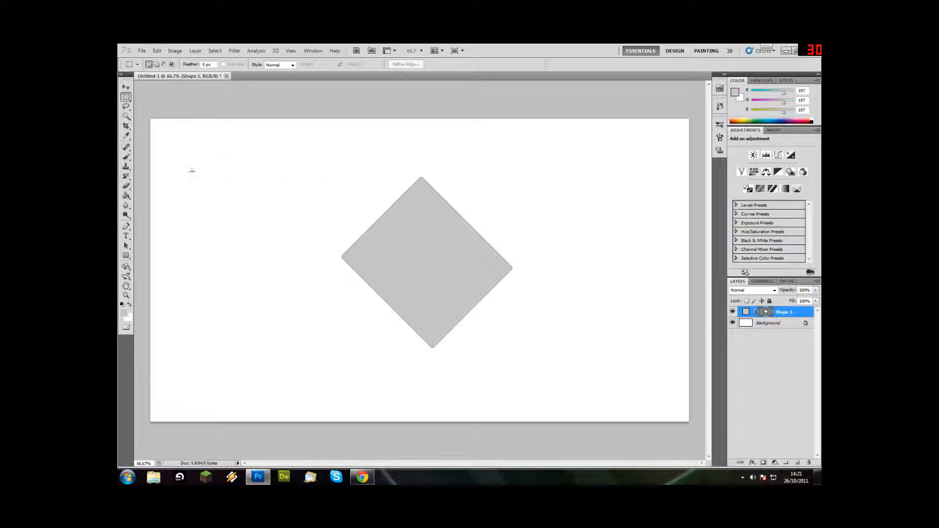
{"action": "left_click_drag", "start_coordinate": [427, 302], "coordinate": [411, 333]}
{"action": "right_click", "coordinate": [372, 278]}
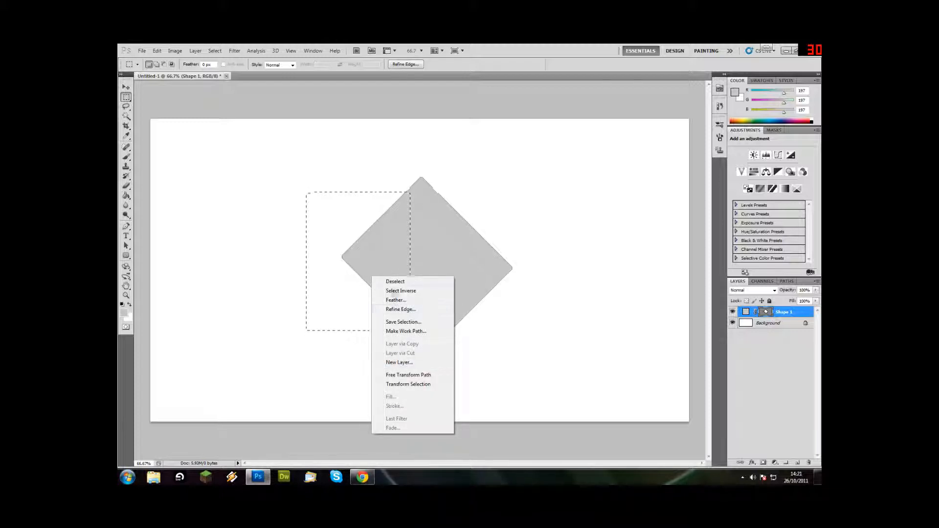
{"action": "left_click", "coordinate": [277, 279]}
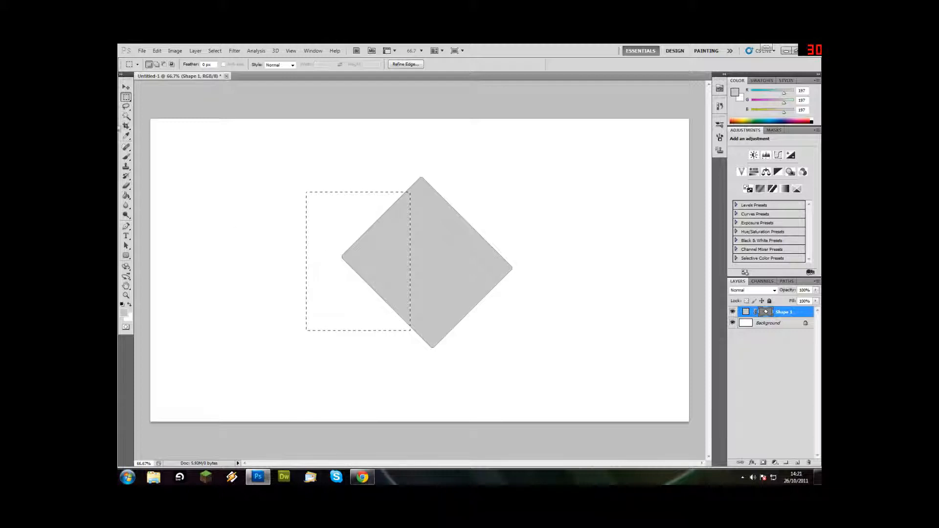
{"action": "key", "text": "ctrl+d"}
- Move the rotated shape up and slightly to the right with the Move tool
{"action": "key", "text": "ctrl+t"}
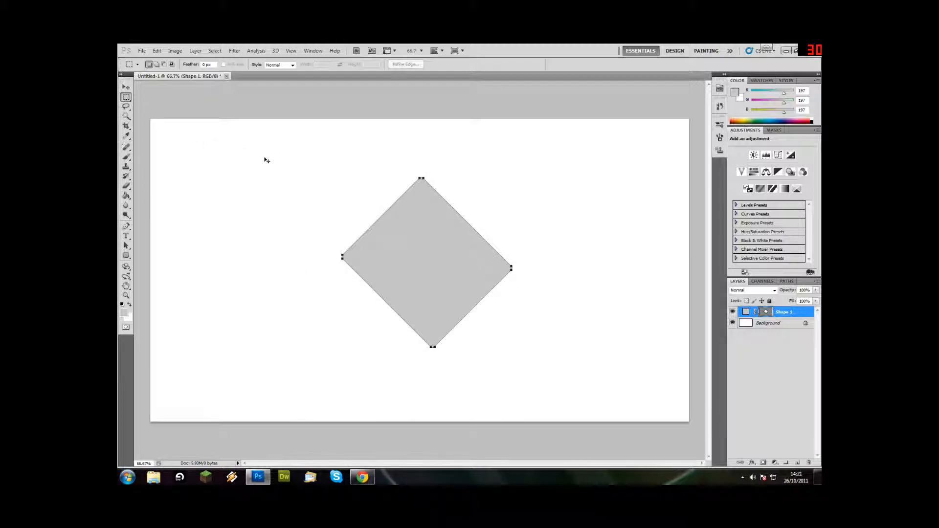
{"action": "left_click", "coordinate": [127, 87]}
{"action": "left_click_drag", "start_coordinate": [405, 272], "coordinate": [426, 263]}
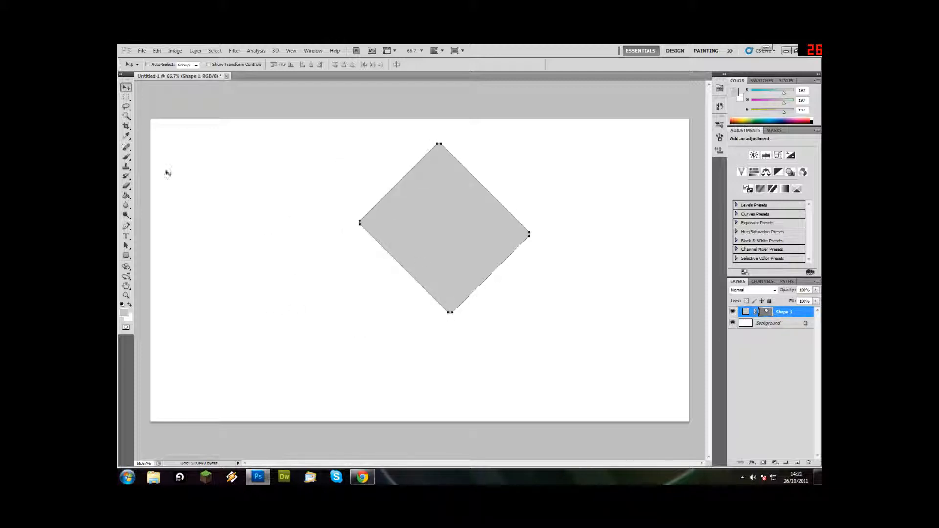
{"action": "left_click", "coordinate": [126, 97]}
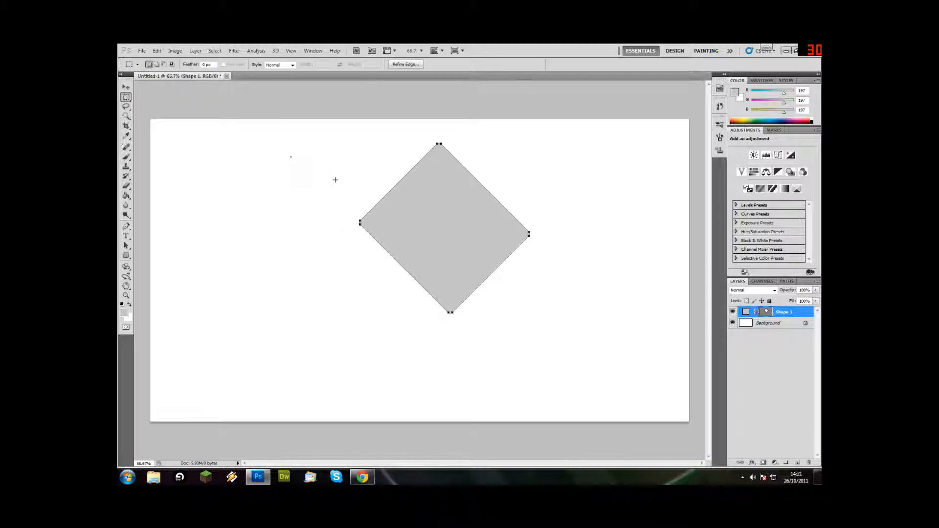
{"action": "left_click_drag", "start_coordinate": [330, 167], "coordinate": [413, 285]}
{"action": "left_click", "coordinate": [298, 247]}
- Delete the Shape 1 layer and add a new empty layer above the background
{"action": "left_click_drag", "start_coordinate": [789, 314], "coordinate": [808, 463]}
{"action": "left_click", "coordinate": [797, 463]}
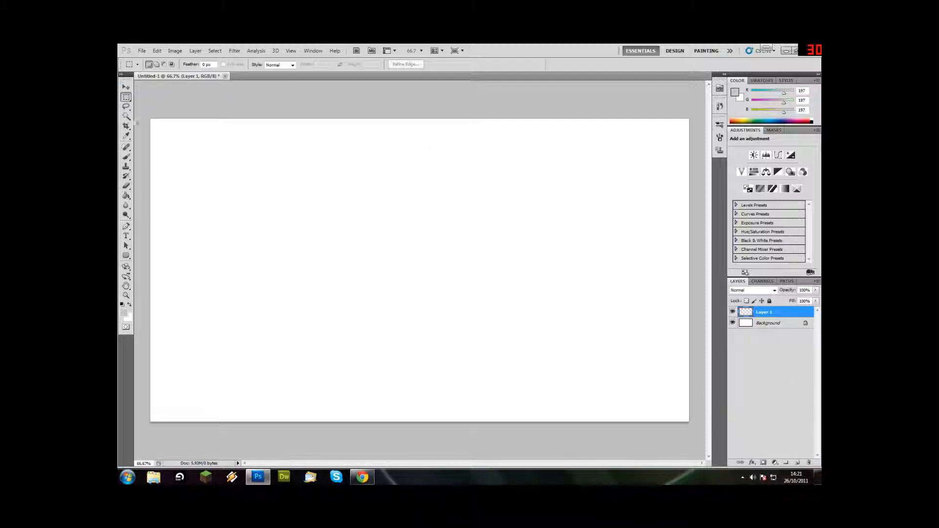
- Draw a large rectangular marquee selection left of the canvas centre on the new layer
{"action": "left_click_drag", "start_coordinate": [244, 210], "coordinate": [516, 354]}
{"action": "left_click", "coordinate": [331, 176]}
{"action": "left_click_drag", "start_coordinate": [280, 172], "coordinate": [482, 349]}
- Set the foreground colour to green 399534 and fill the rectangular selection with the Paint Bucket
{"action": "left_click", "coordinate": [125, 195]}
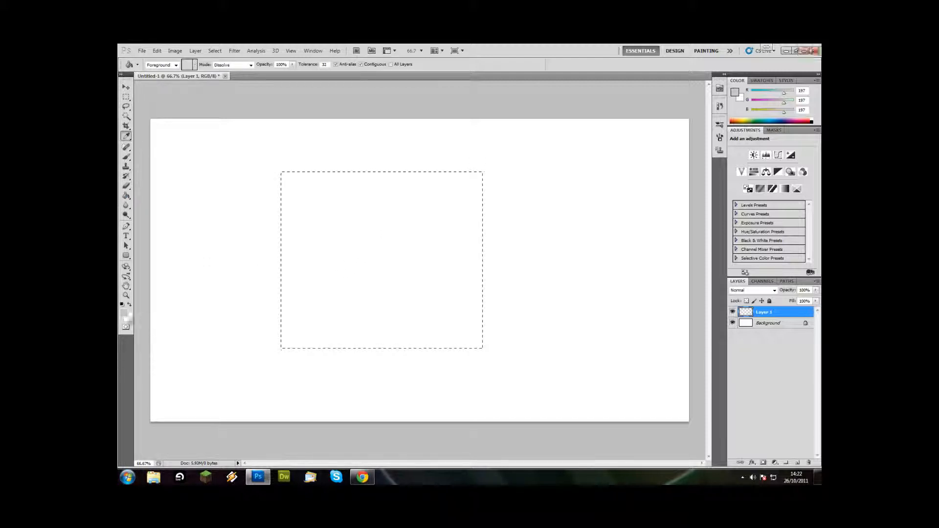
{"action": "left_click", "coordinate": [126, 313]}
{"action": "left_click_drag", "start_coordinate": [334, 313], "coordinate": [311, 391]}
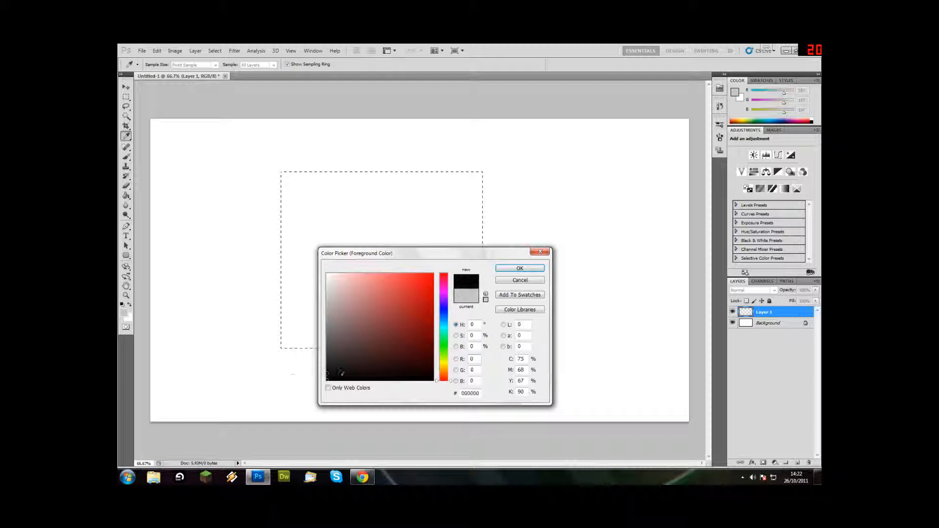
{"action": "left_click", "coordinate": [398, 333]}
{"action": "left_click_drag", "start_coordinate": [443, 354], "coordinate": [443, 346]}
{"action": "left_click", "coordinate": [424, 305]}
{"action": "left_click_drag", "start_coordinate": [425, 305], "coordinate": [397, 318]}
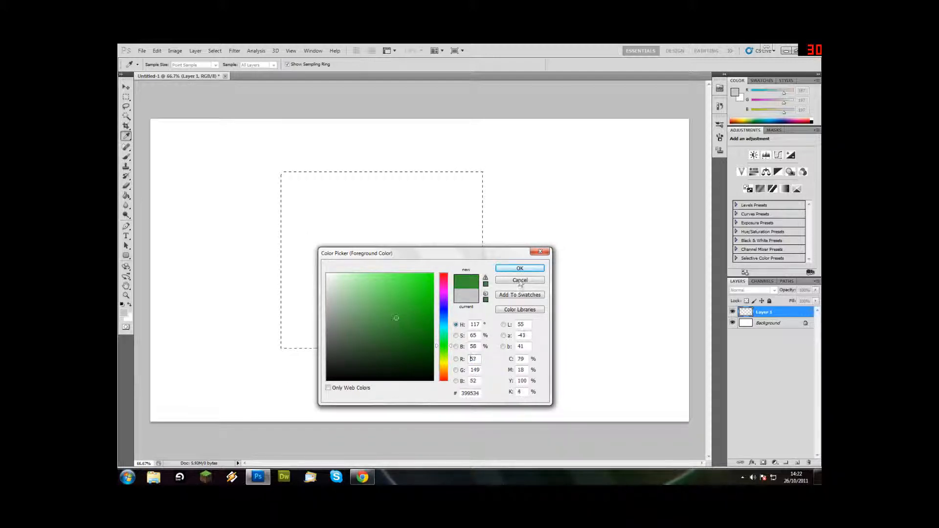
{"action": "key", "text": "Return"}
{"action": "left_click", "coordinate": [189, 263]}
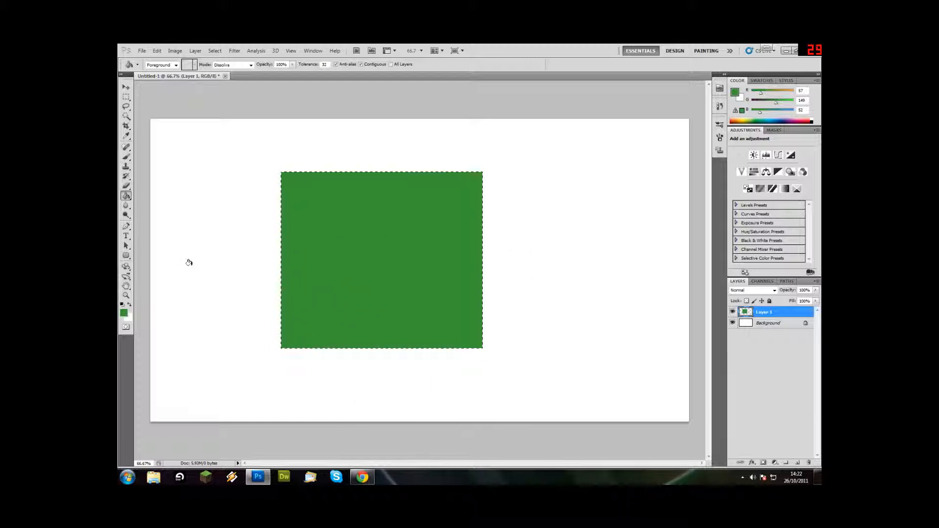
- Deselect the green rectangle and shift it slightly left on the canvas with the Move tool
{"action": "key", "text": "m"}
{"action": "key", "text": "ctrl+d"}
{"action": "left_click", "coordinate": [124, 88]}
{"action": "left_click_drag", "start_coordinate": [352, 274], "coordinate": [444, 270]}
{"action": "left_click_drag", "start_coordinate": [411, 239], "coordinate": [293, 240]}
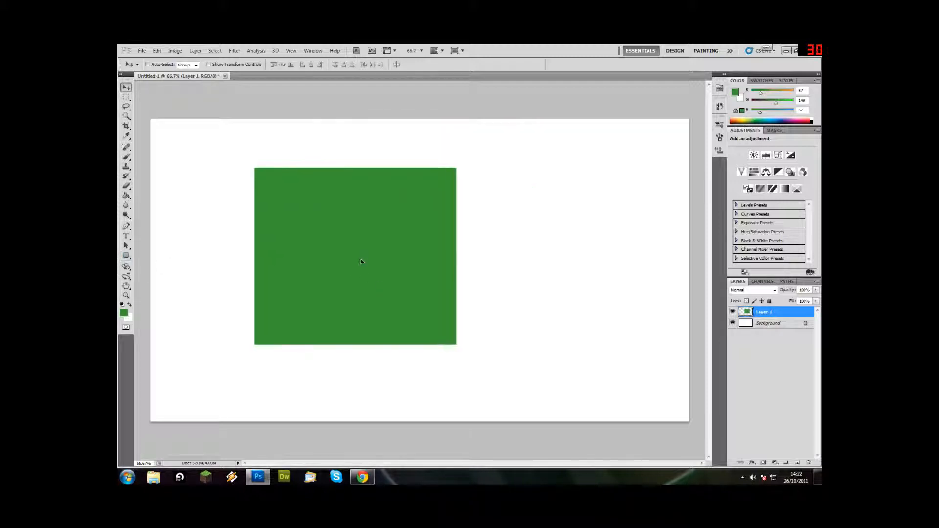
- Draw a circular Elliptical Marquee selection to the right of the green rectangle and fill it with the same green
{"action": "left_click", "coordinate": [125, 100]}
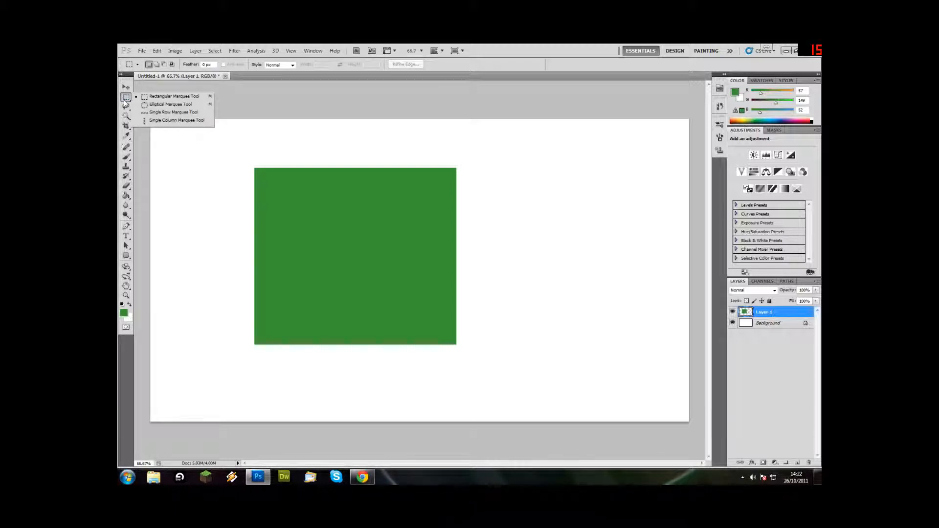
{"action": "left_click", "coordinate": [167, 105]}
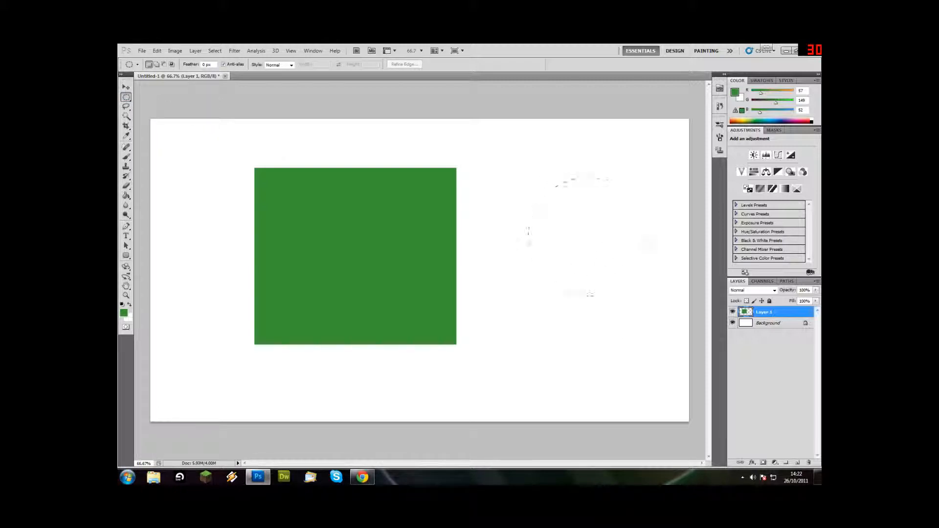
{"action": "left_click_drag", "start_coordinate": [528, 178], "coordinate": [661, 311]}
{"action": "key", "text": "g"}
{"action": "left_click", "coordinate": [589, 254]}
{"action": "left_click", "coordinate": [127, 99]}
{"action": "left_click", "coordinate": [211, 129]}
- Place a Single Row Marquee selection along the green rectangle's top edge and deselect it
{"action": "left_click_drag", "start_coordinate": [127, 101], "coordinate": [165, 101]}
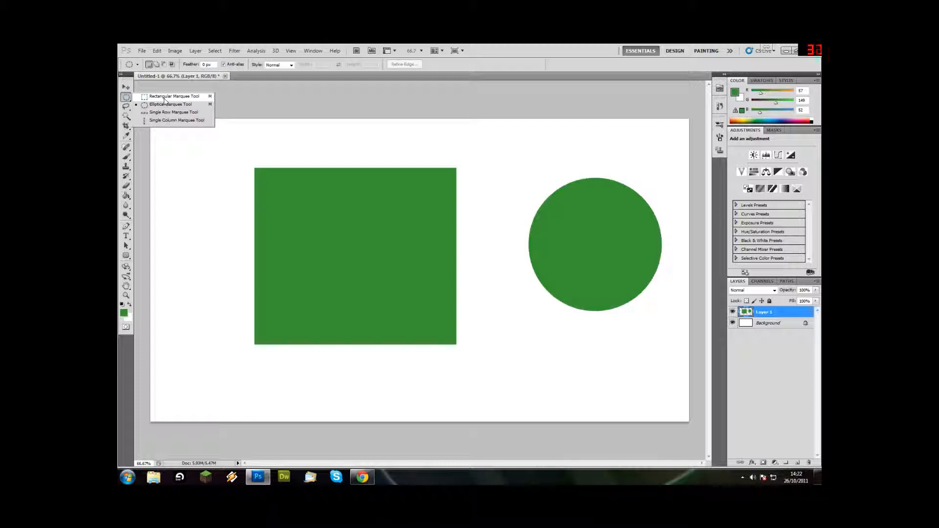
{"action": "left_click", "coordinate": [170, 113]}
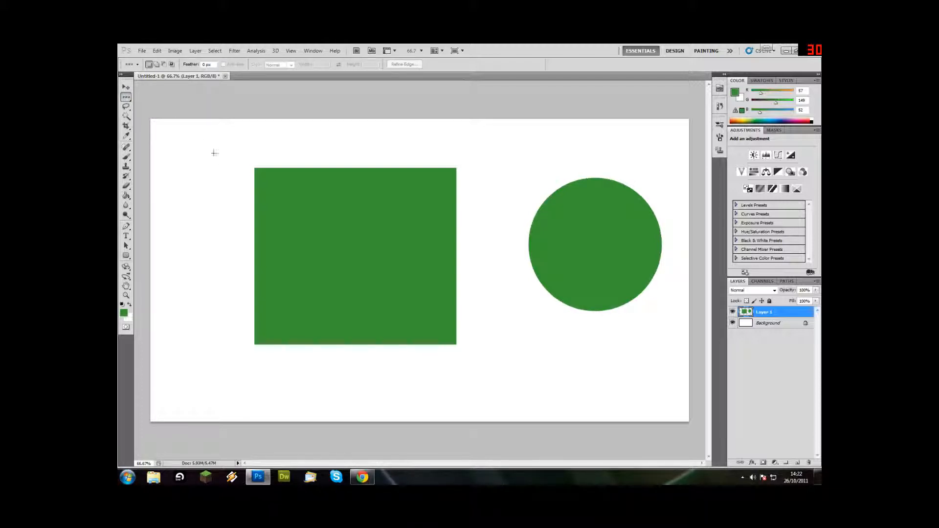
{"action": "left_click_drag", "start_coordinate": [355, 162], "coordinate": [356, 168]}
{"action": "left_click_drag", "start_coordinate": [457, 170], "coordinate": [457, 169]}
{"action": "left_click", "coordinate": [125, 195]}
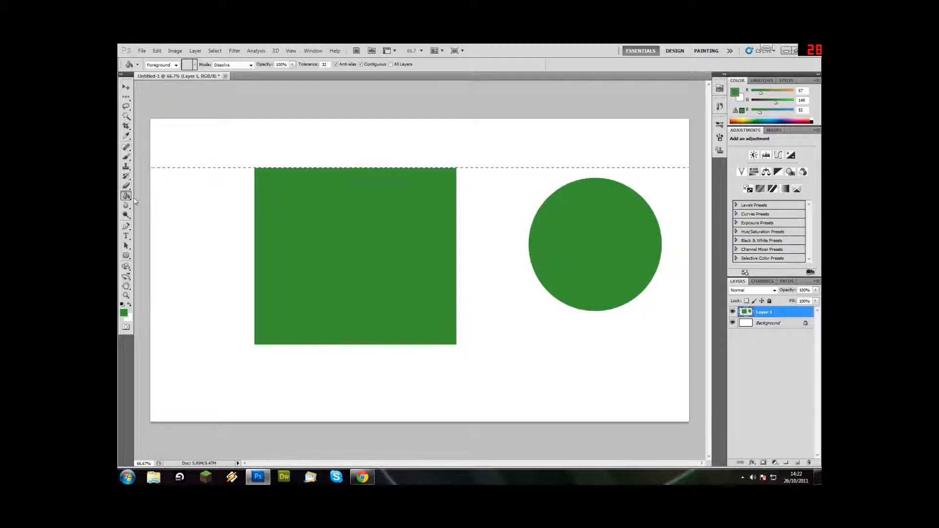
{"action": "left_click", "coordinate": [126, 97]}
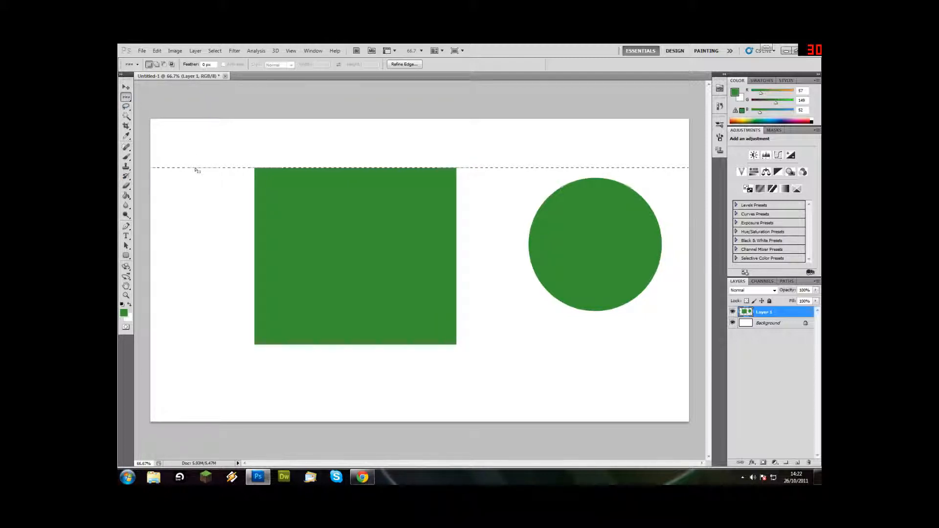
{"action": "left_click_drag", "start_coordinate": [206, 203], "coordinate": [205, 233]}
{"action": "key", "text": "ctrl+d"}
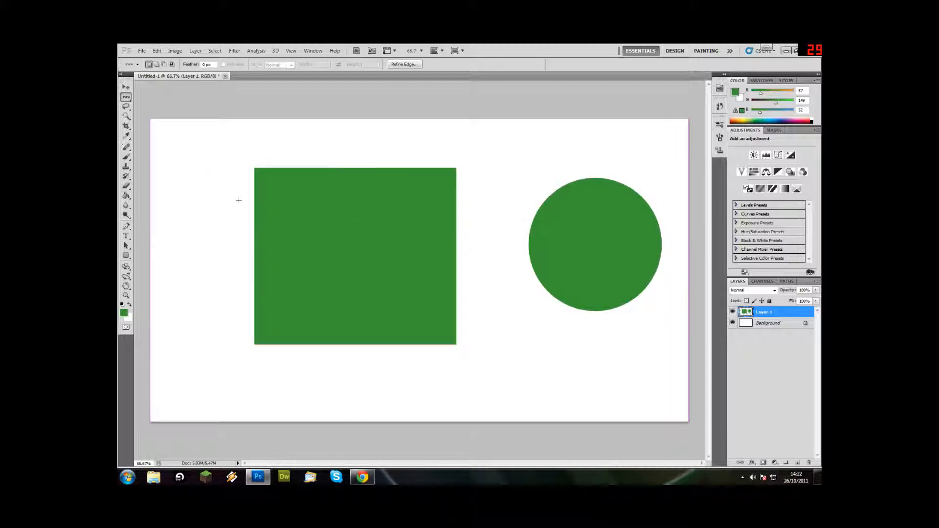
- Try single-row selections at the rectangle's top edge and near the canvas's upper edge, and clear the selection
{"action": "left_click", "coordinate": [293, 210]}
{"action": "left_click_drag", "start_coordinate": [220, 208], "coordinate": [255, 168]}
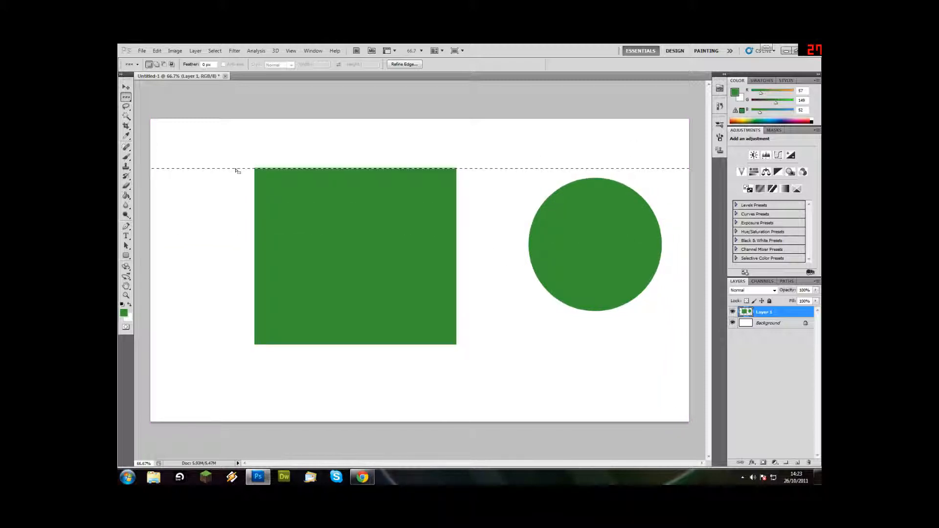
{"action": "left_click", "coordinate": [160, 130]}
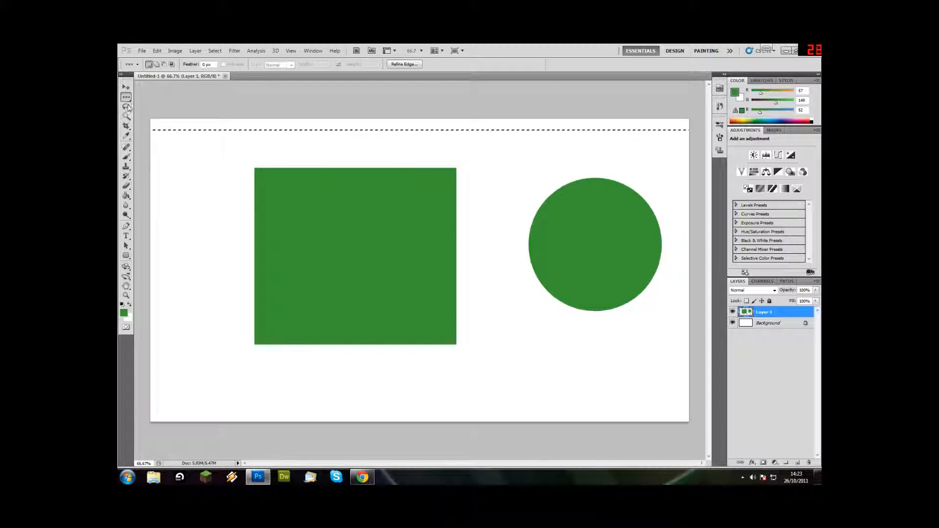
{"action": "left_click", "coordinate": [126, 98]}
{"action": "left_click", "coordinate": [174, 97]}
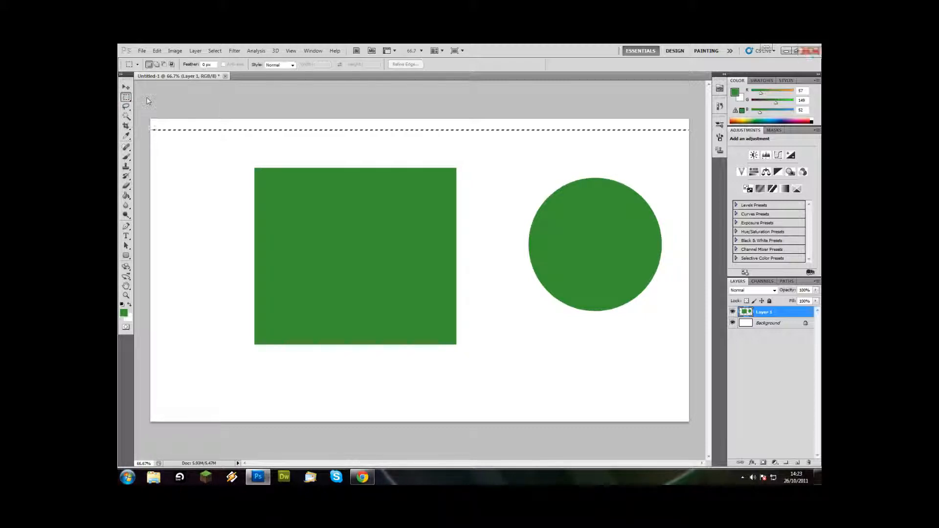
{"action": "key", "text": "ctrl+d"}
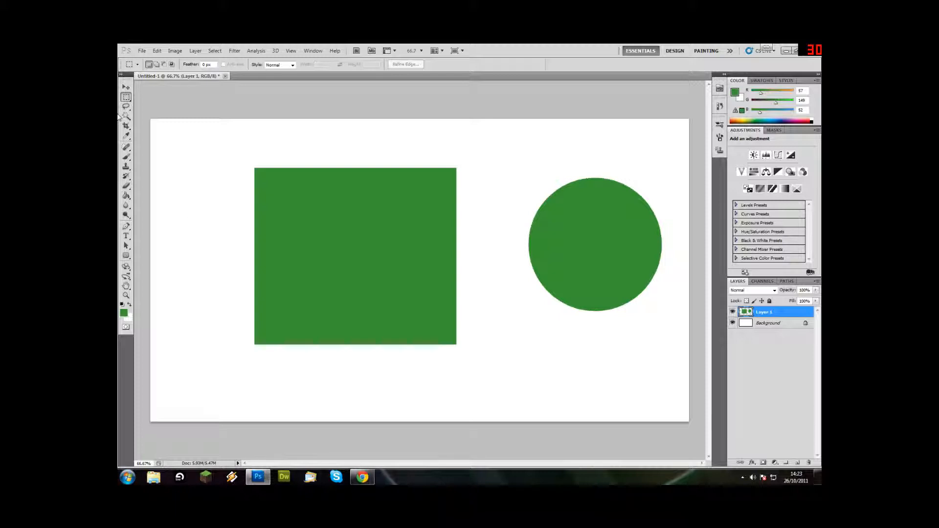
- Select the green circle with the Rectangular Marquee tool and delete it from the layer
{"action": "left_click", "coordinate": [127, 116]}
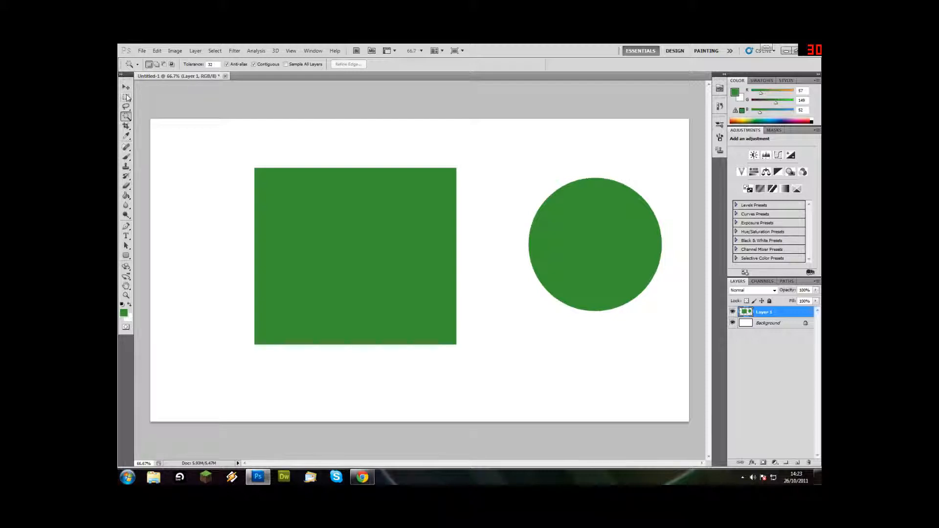
{"action": "left_click", "coordinate": [127, 97]}
{"action": "left_click_drag", "start_coordinate": [499, 151], "coordinate": [673, 355]}
{"action": "key", "text": "Delete"}
{"action": "key", "text": "ctrl+d"}
- Choose the Elliptical Marquee tool and set the foreground colour to a blue of R 54, G 52, B 149
{"action": "right_click", "coordinate": [129, 97]}
{"action": "left_click", "coordinate": [162, 104]}
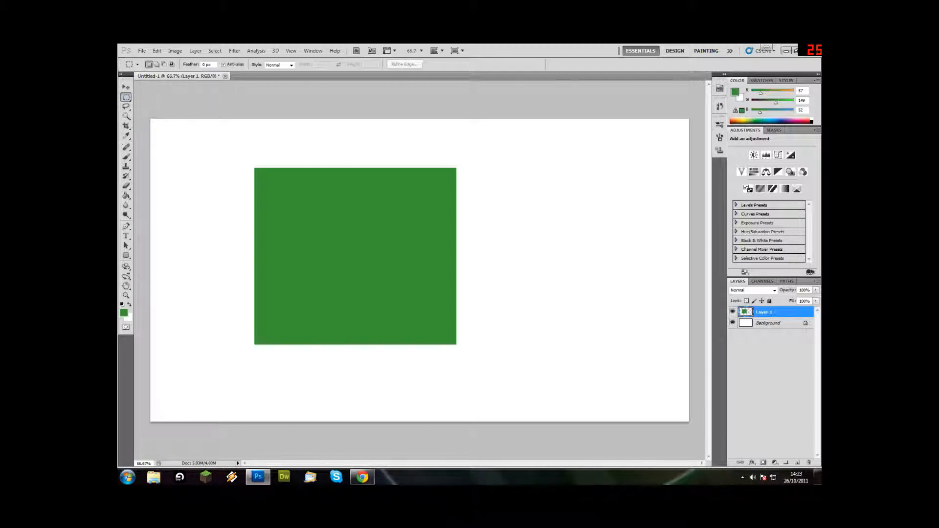
{"action": "left_click", "coordinate": [124, 314]}
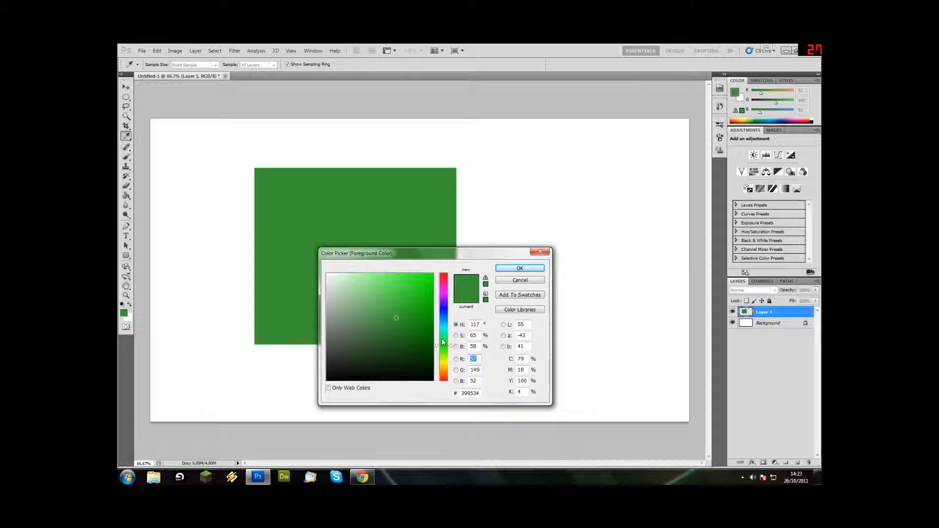
{"action": "left_click_drag", "start_coordinate": [442, 342], "coordinate": [444, 309]}
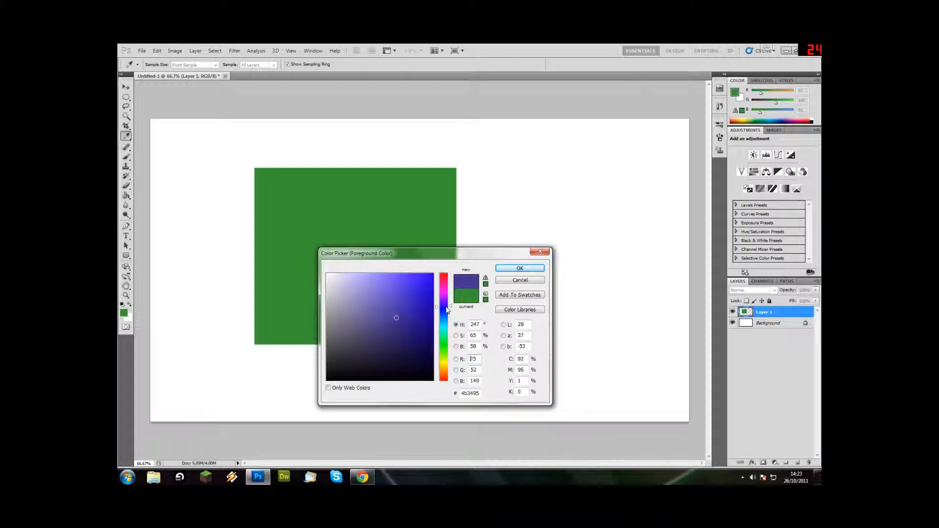
{"action": "left_click", "coordinate": [519, 270]}
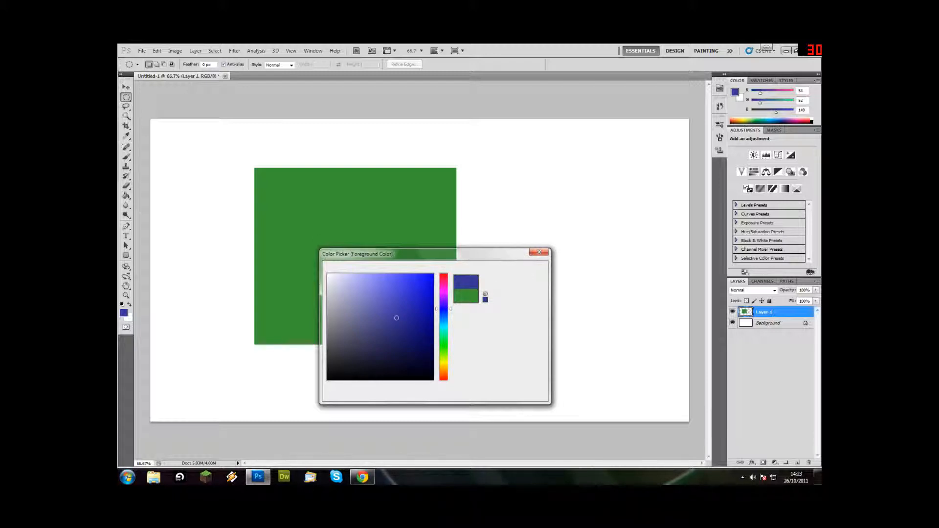
- Draw a circular Elliptical Marquee selection to the right of the green rectangle and fill it with the blue
{"action": "left_click_drag", "start_coordinate": [468, 162], "coordinate": [556, 215]}
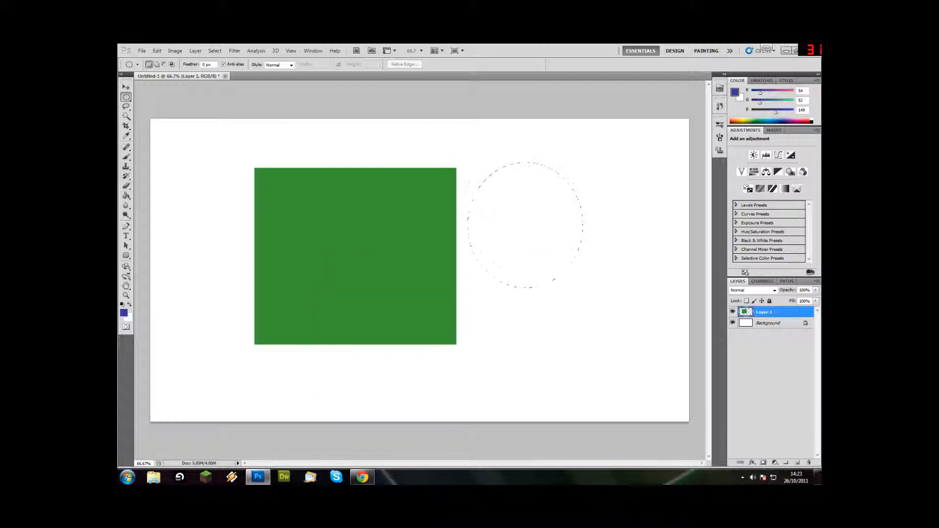
{"action": "left_click_drag", "start_coordinate": [468, 162], "coordinate": [603, 297]}
{"action": "key", "text": "g"}
{"action": "left_click", "coordinate": [496, 216]}
{"action": "left_click", "coordinate": [125, 87]}
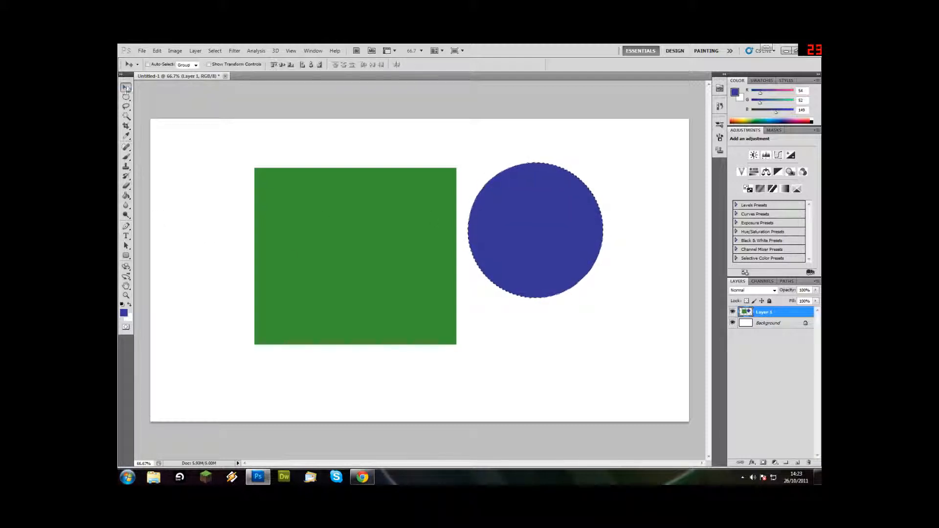
- Clear the blue fill from Layer 1 and refill the circular selection on a new layer, leaving nothing selected
{"action": "key", "text": "Delete"}
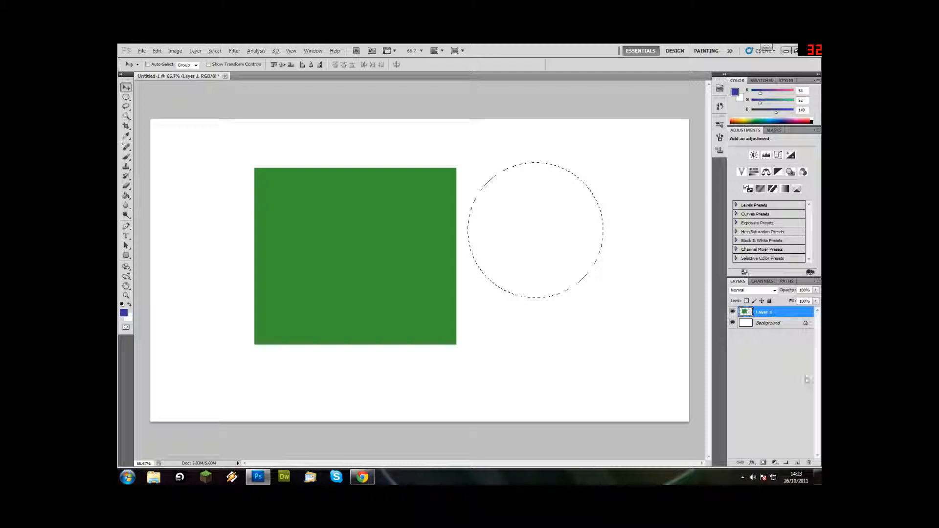
{"action": "left_click", "coordinate": [797, 462]}
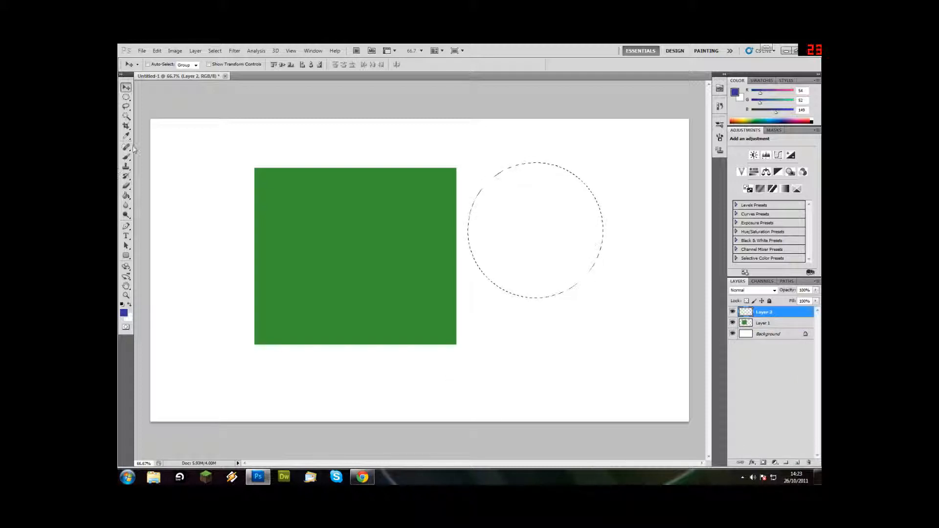
{"action": "left_click", "coordinate": [126, 196]}
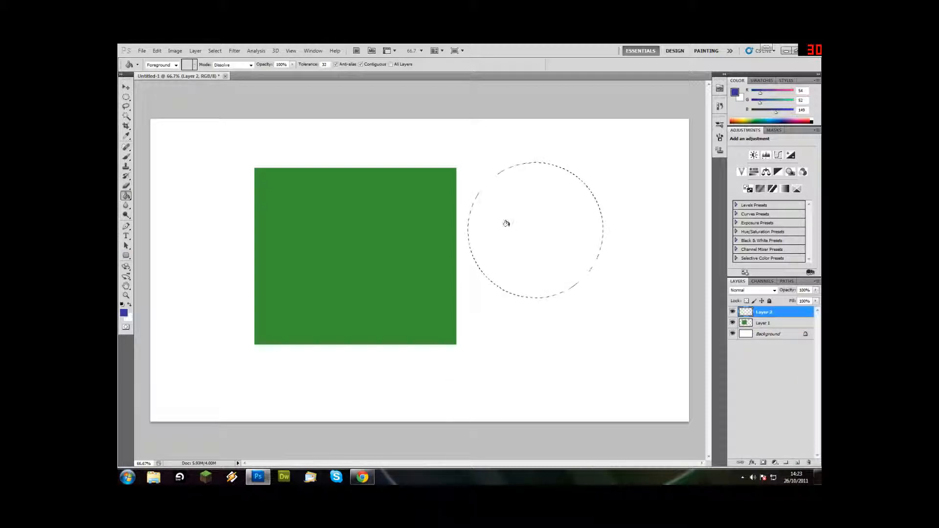
{"action": "left_click", "coordinate": [506, 222]}
{"action": "left_click", "coordinate": [126, 97]}
{"action": "key", "text": "ctrl+d"}
- Move the blue circle over the green rectangle's lower-right corner and merge the two shape layers
{"action": "left_click", "coordinate": [125, 87]}
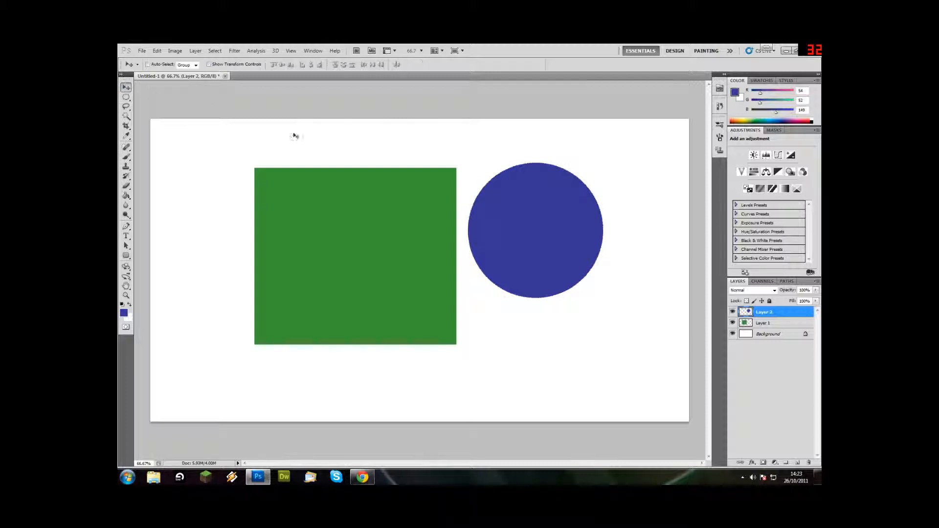
{"action": "left_click_drag", "start_coordinate": [549, 227], "coordinate": [405, 283]}
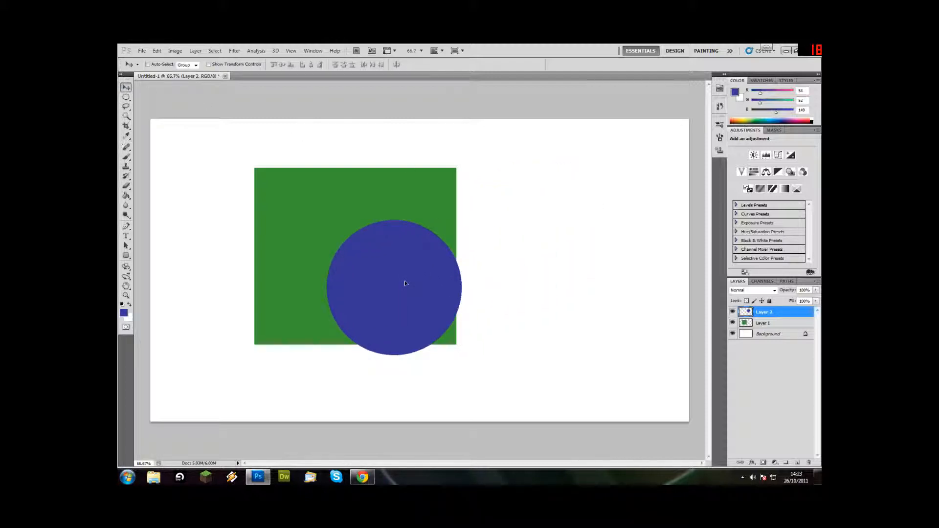
{"action": "left_click", "coordinate": [782, 324]}
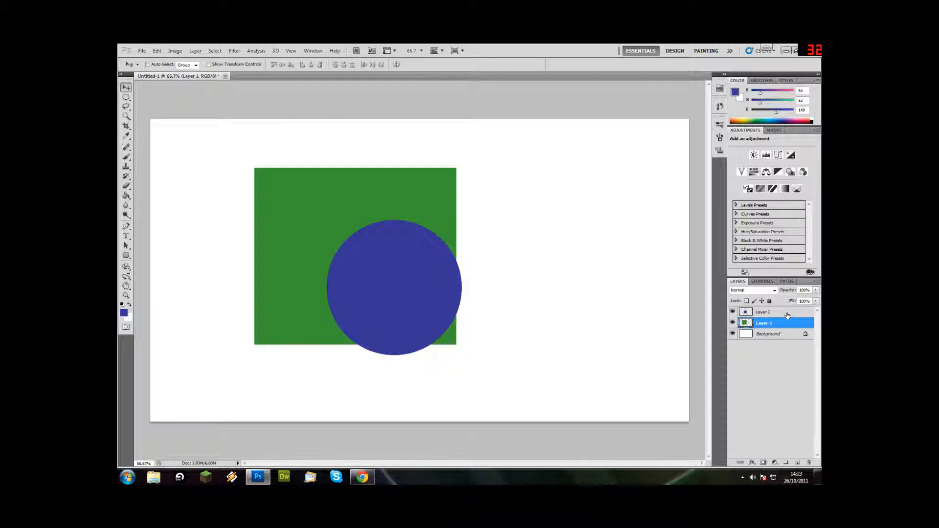
{"action": "left_click", "coordinate": [787, 315], "text": "ctrl"}
{"action": "key", "text": "ctrl+e"}
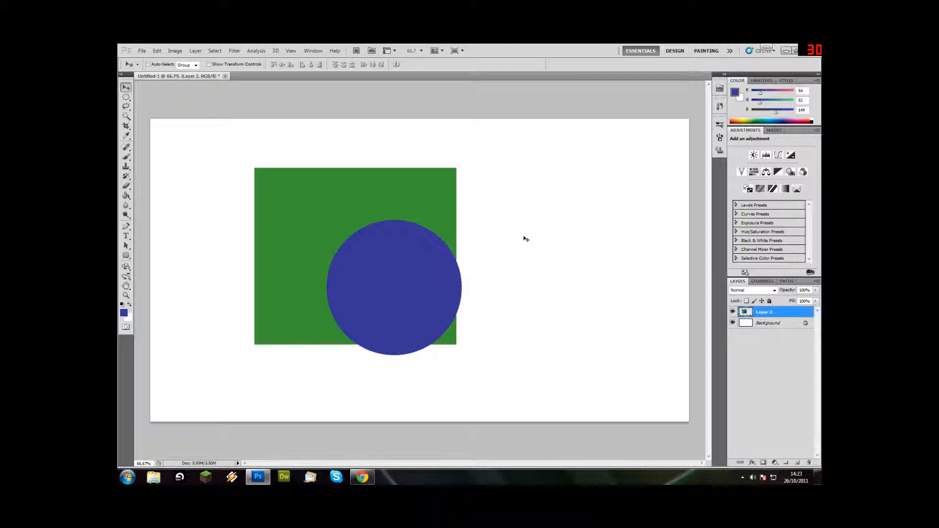
- Draw a Rectangular Marquee selection across the green rectangle's upper-left corner and deselect it
{"action": "left_click", "coordinate": [126, 117]}
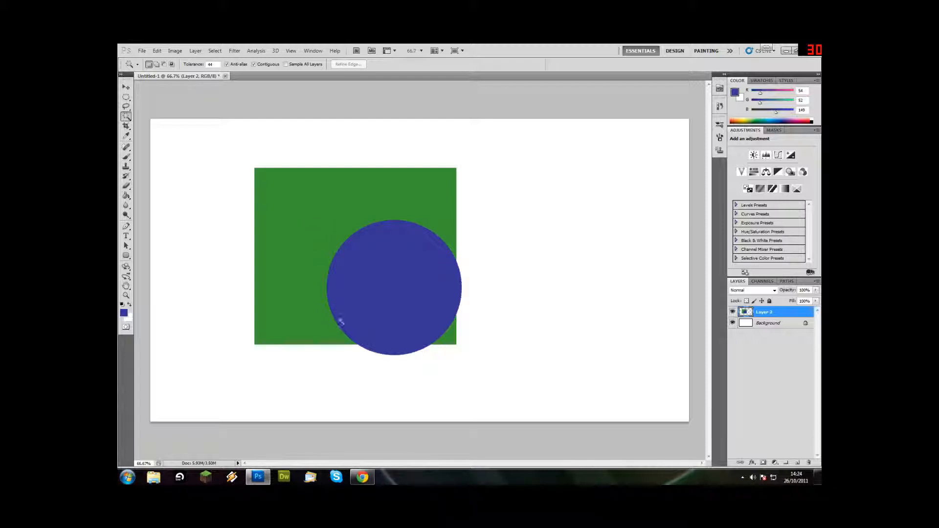
{"action": "left_click", "coordinate": [125, 97]}
{"action": "left_click", "coordinate": [156, 96]}
{"action": "left_click_drag", "start_coordinate": [184, 135], "coordinate": [327, 276]}
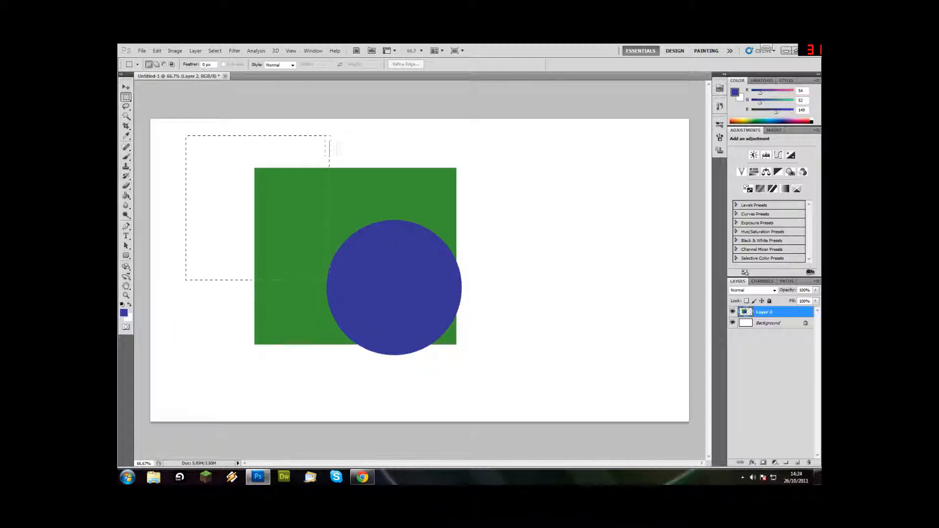
{"action": "key", "text": "ctrl+d"}
- Try Magic Wand selections at tolerance 44 on the green area, the empty surroundings and the blue circle
{"action": "left_click", "coordinate": [126, 117]}
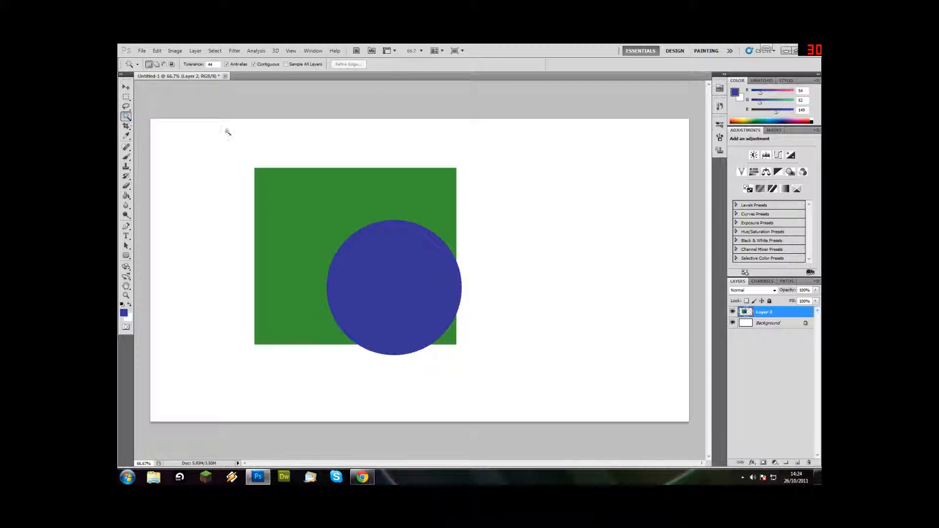
{"action": "left_click", "coordinate": [295, 197]}
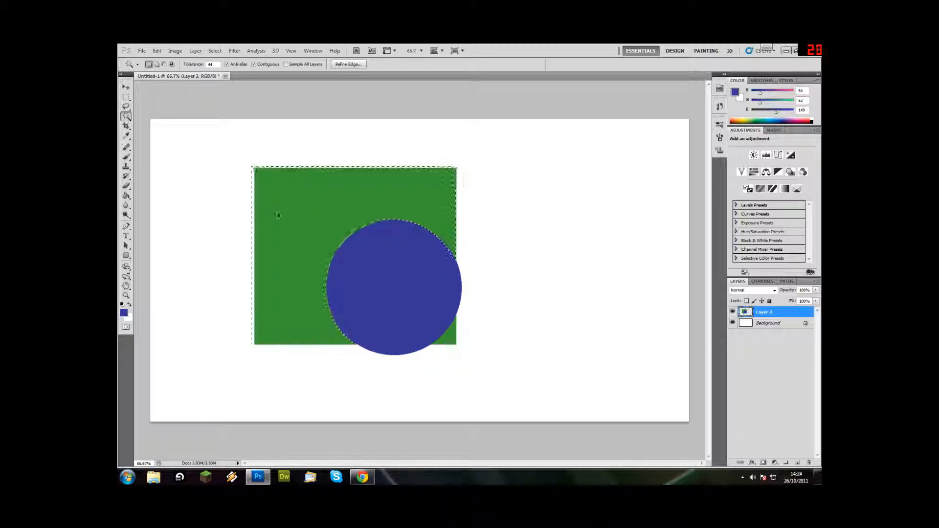
{"action": "key", "text": "ctrl+d"}
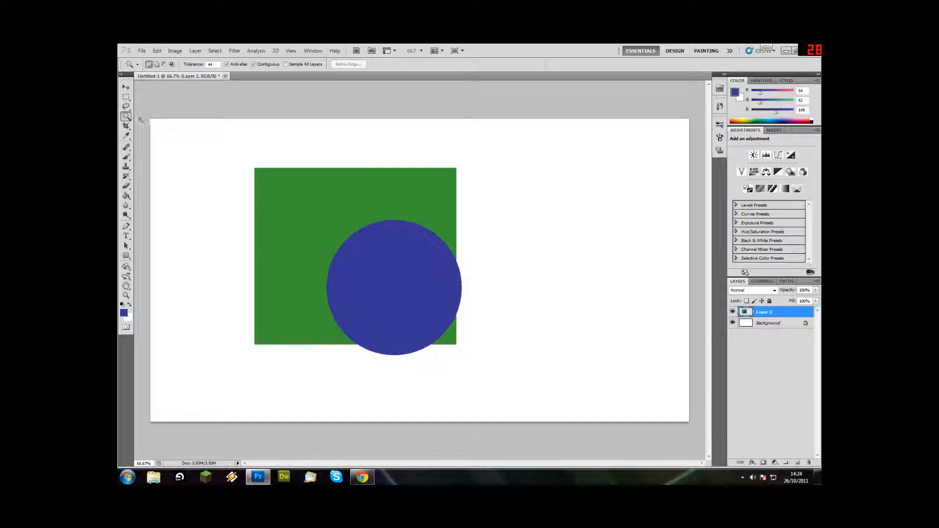
{"action": "left_click", "coordinate": [227, 187]}
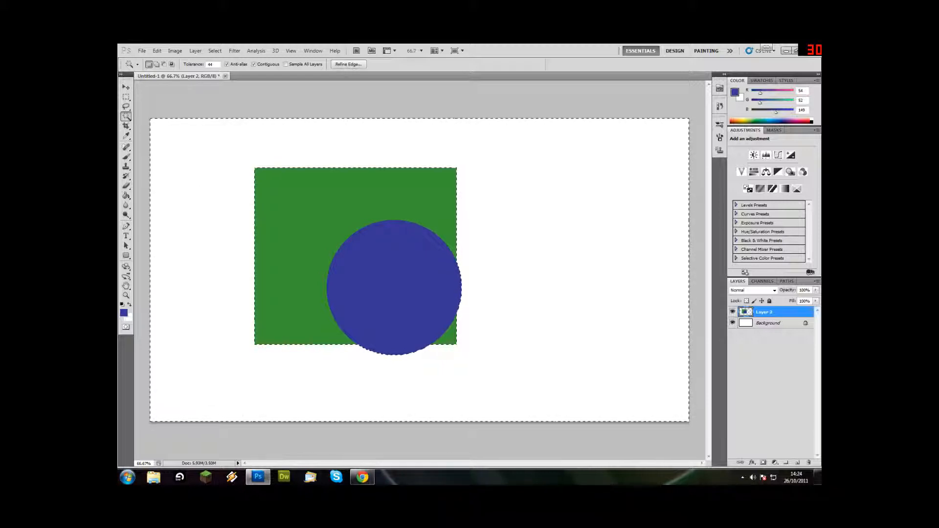
{"action": "left_click", "coordinate": [400, 302]}
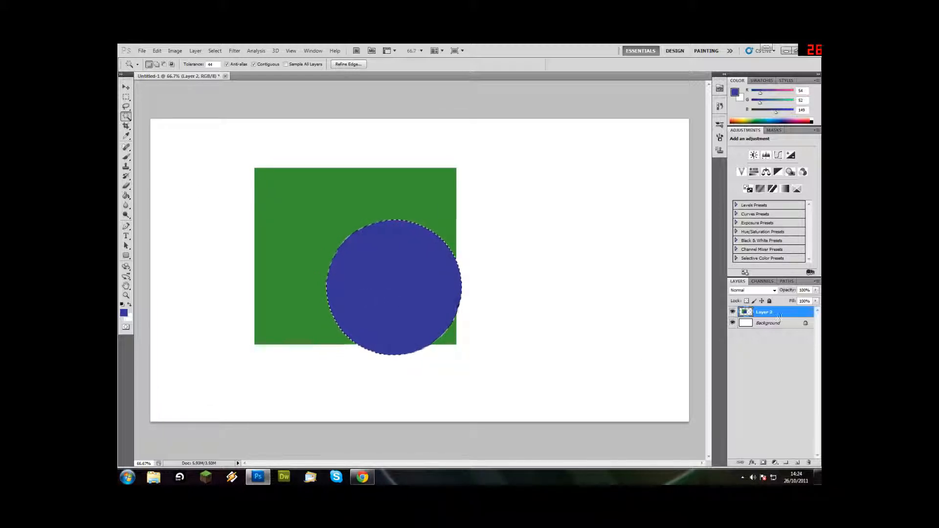
- Try deleting the green area with a Magic Wand selection, and undo the deletion
{"action": "left_click", "coordinate": [331, 231], "text": "shift"}
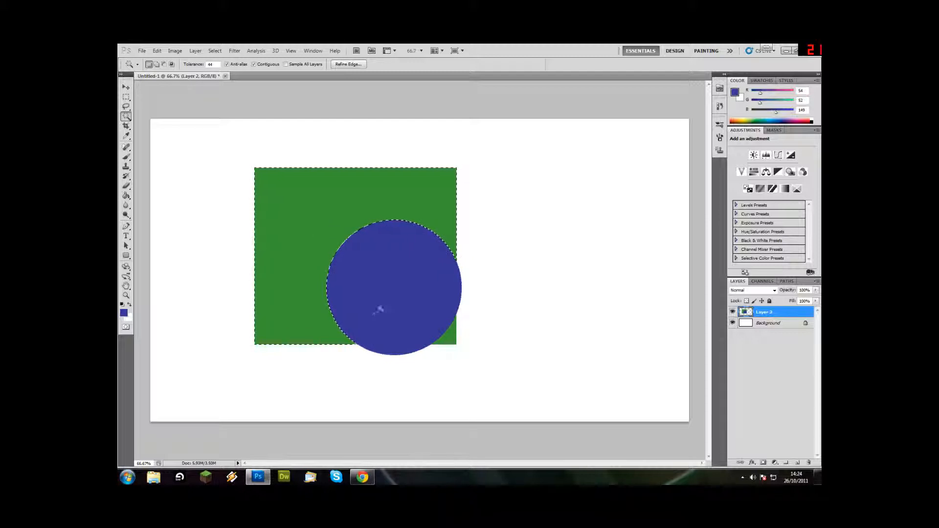
{"action": "key", "text": "Delete"}
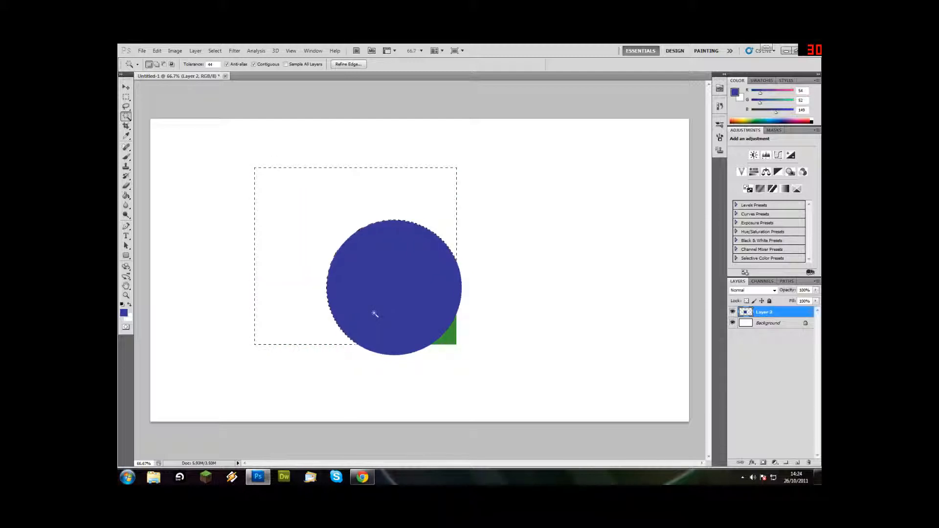
{"action": "left_click", "coordinate": [125, 98]}
{"action": "key", "text": "ctrl+d"}
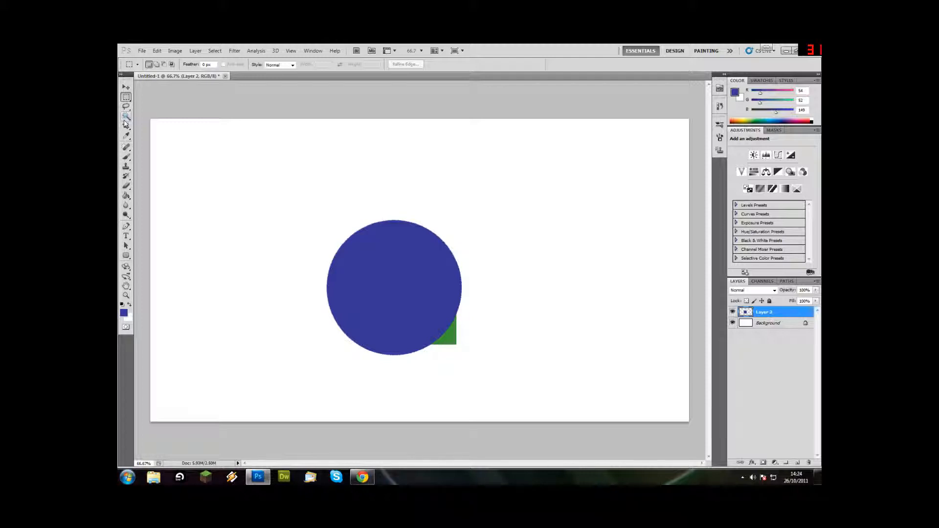
{"action": "key", "text": "ctrl+alt+z"}
{"action": "key", "text": "ctrl+alt+z"}
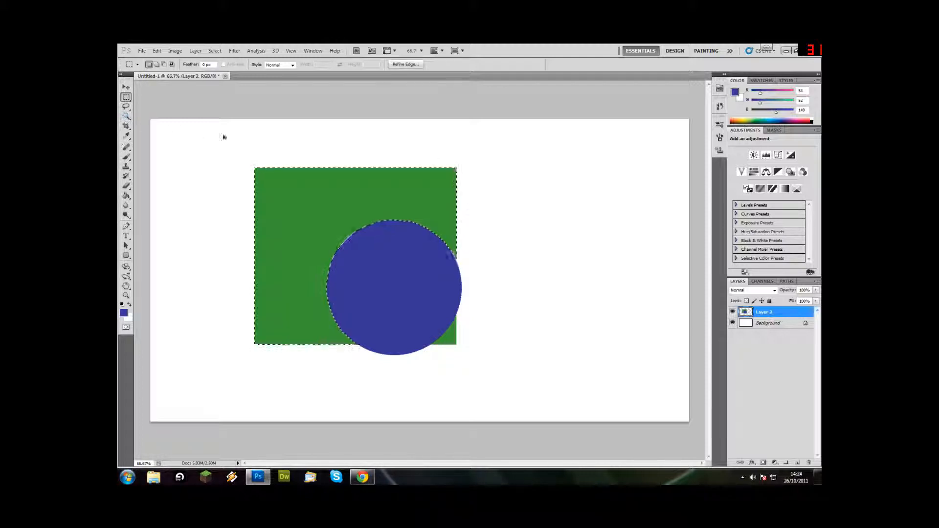
- Extend the green area's selection past its upper-left edge with the Quick Selection tool, and clear the selection
{"action": "left_click", "coordinate": [126, 118]}
{"action": "left_click", "coordinate": [171, 117]}
{"action": "left_click", "coordinate": [126, 98]}
{"action": "left_click", "coordinate": [184, 105]}
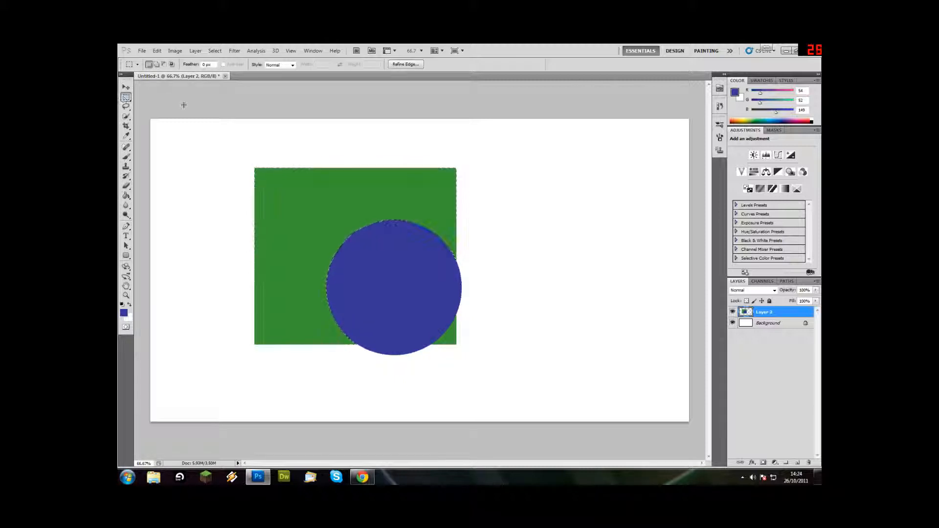
{"action": "left_click", "coordinate": [127, 116]}
{"action": "left_click_drag", "start_coordinate": [250, 161], "coordinate": [257, 198]}
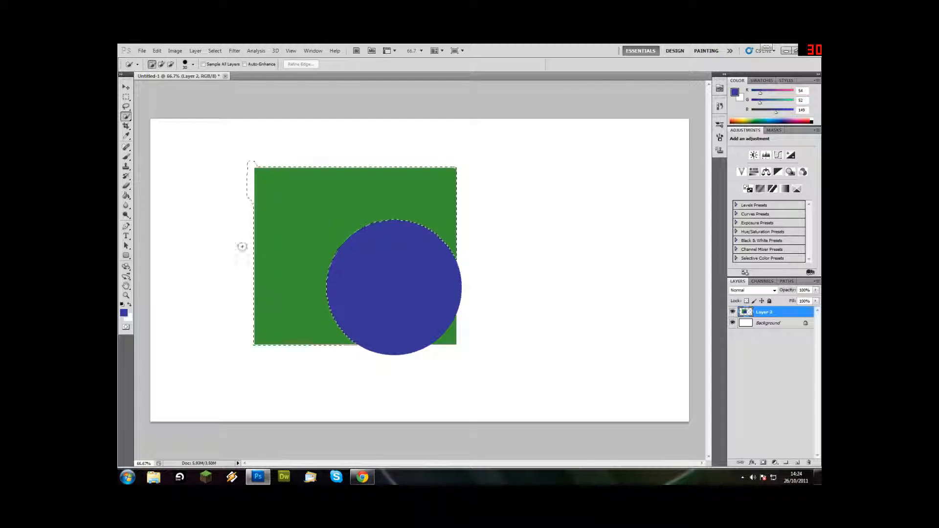
{"action": "key", "text": "m"}
{"action": "key", "text": "ctrl+d"}
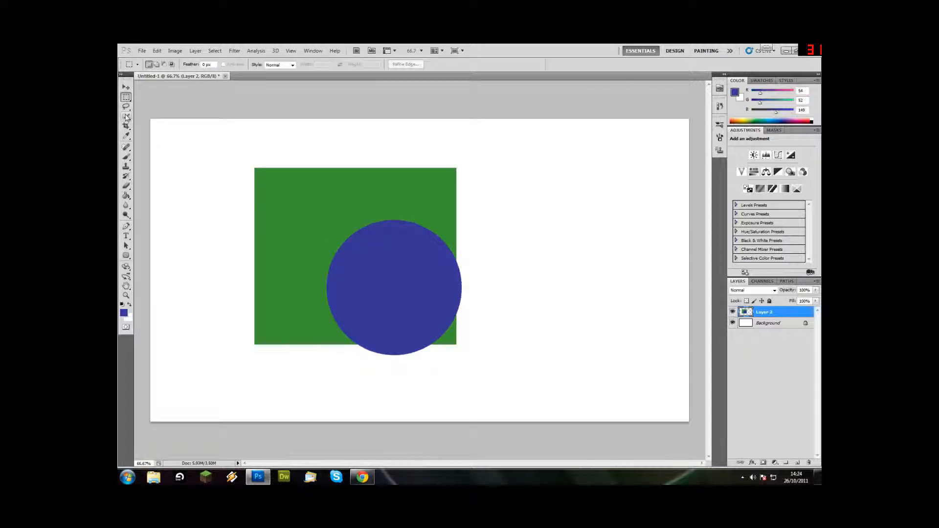
- Brush a Quick Selection across the canvas from below the shapes to the empty area beside them, and deselect it
{"action": "left_click", "coordinate": [126, 118]}
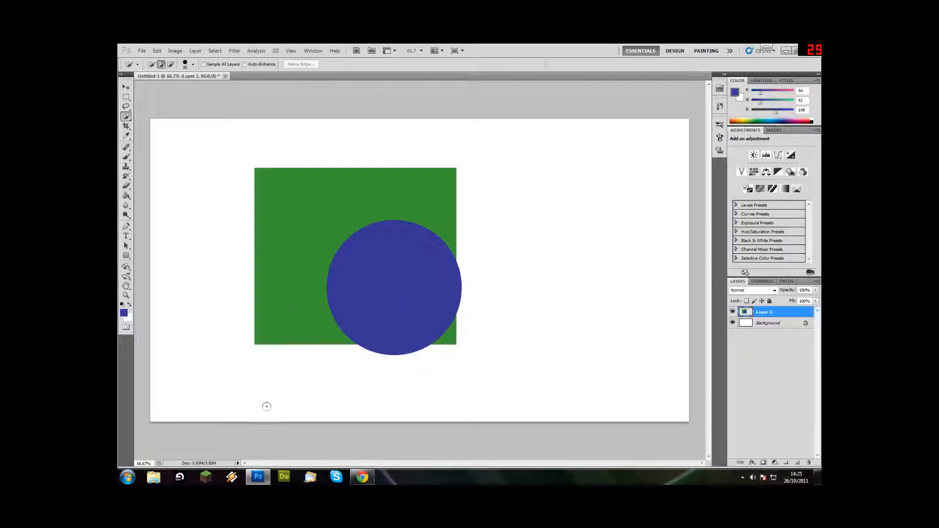
{"action": "mouse_move", "coordinate": [312, 398]}
{"action": "left_mouse_down"}
{"action": "mouse_move", "coordinate": [379, 403]}
{"action": "mouse_move", "coordinate": [391, 355]}
{"action": "mouse_move", "coordinate": [454, 321]}
{"action": "mouse_move", "coordinate": [413, 315]}
{"action": "left_mouse_up"}
{"action": "left_click", "coordinate": [612, 183]}
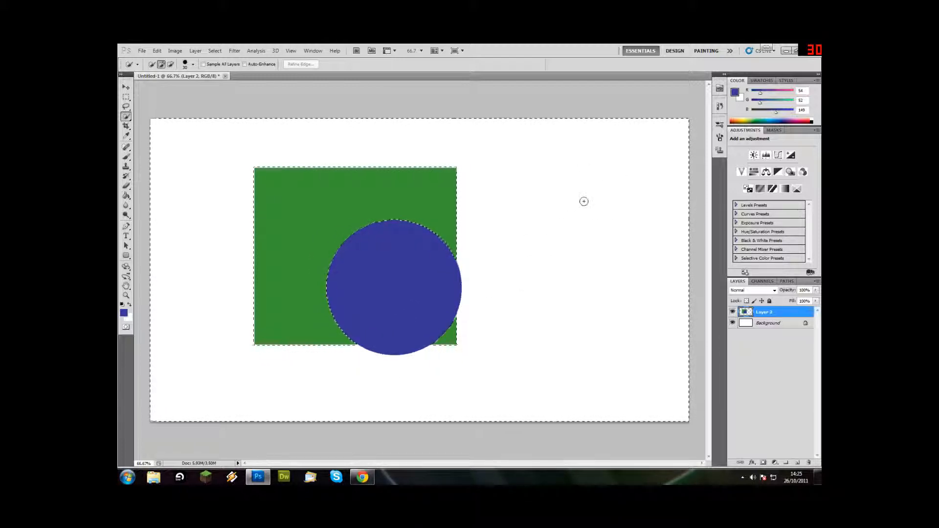
{"action": "key", "text": "ctrl+d"}
- Brush a Quick Selection over the empty area beside and below the green rectangle, and clear it
{"action": "left_click", "coordinate": [126, 97]}
{"action": "left_click", "coordinate": [129, 115]}
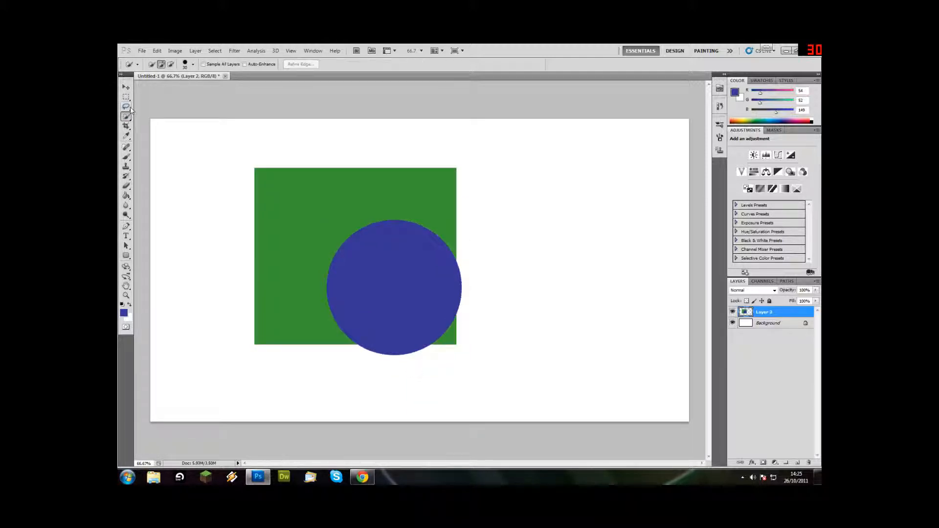
{"action": "mouse_move", "coordinate": [167, 170]}
{"action": "left_mouse_down"}
{"action": "mouse_move", "coordinate": [231, 365]}
{"action": "mouse_move", "coordinate": [345, 398]}
{"action": "left_mouse_up"}
{"action": "left_click_drag", "start_coordinate": [126, 116], "coordinate": [147, 126]}
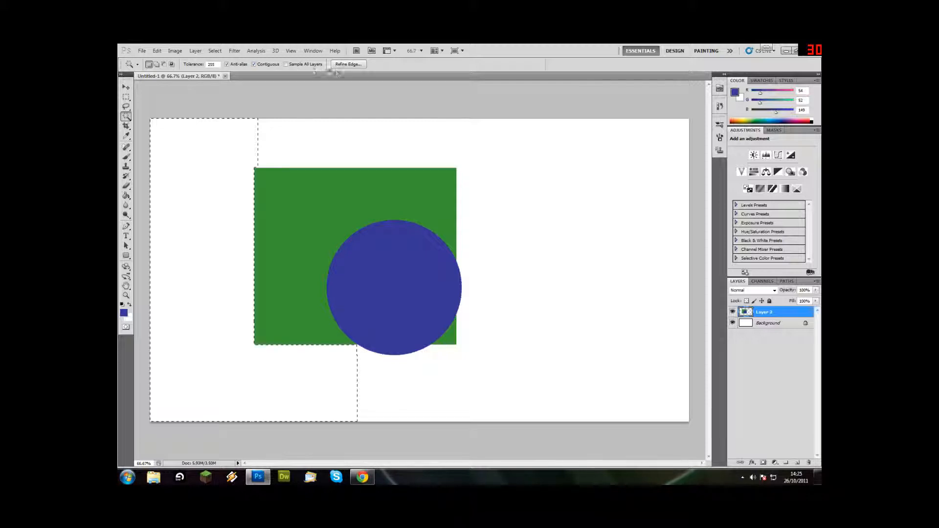
{"action": "left_click", "coordinate": [126, 97]}
{"action": "key", "text": "ctrl+d"}
- Select both shapes with the Magic Wand at tolerance 255, and clear the selection
{"action": "left_click", "coordinate": [129, 117]}
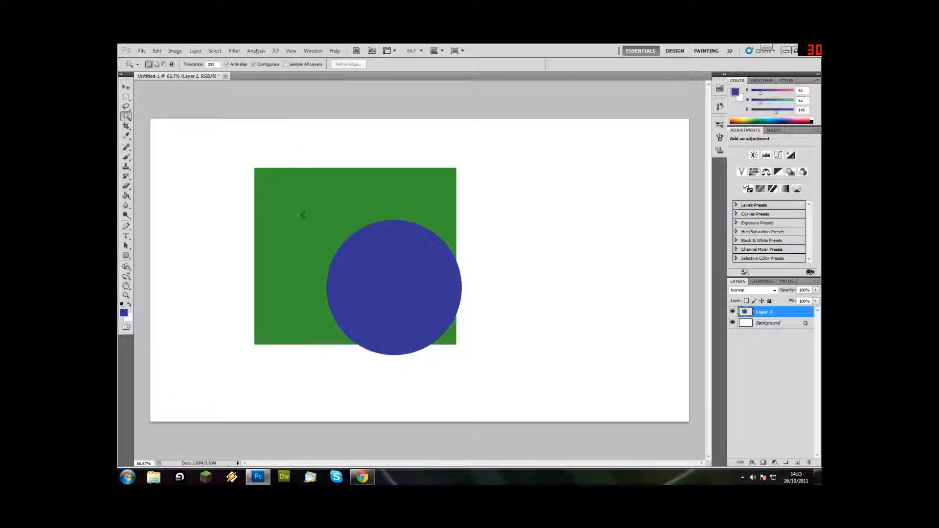
{"action": "left_click", "coordinate": [303, 221]}
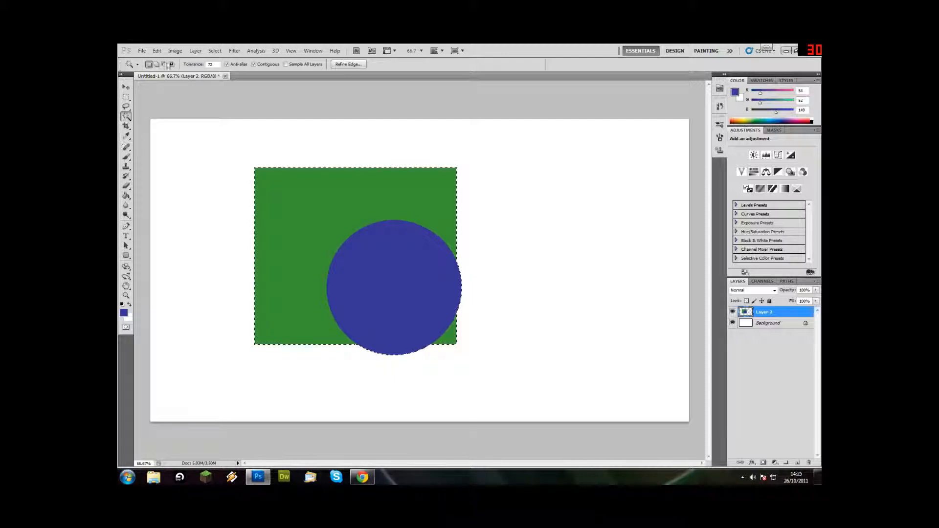
{"action": "left_click", "coordinate": [126, 97]}
{"action": "key", "text": "ctrl+d"}
- Try the Magic Wand on the green area with a lower tolerance, and clear the selection
{"action": "left_click", "coordinate": [126, 117]}
{"action": "left_click", "coordinate": [289, 235]}
{"action": "left_click", "coordinate": [126, 97]}
{"action": "left_click", "coordinate": [161, 98]}
{"action": "left_click", "coordinate": [127, 116]}
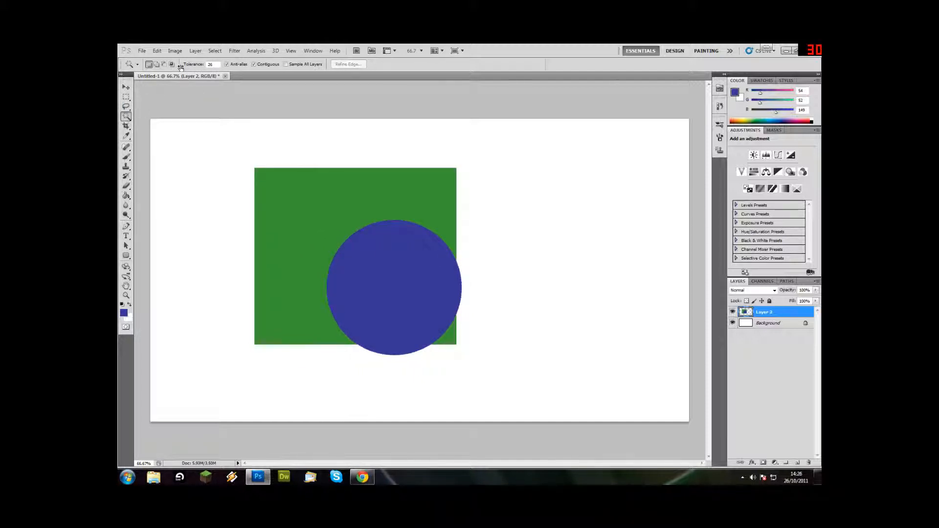